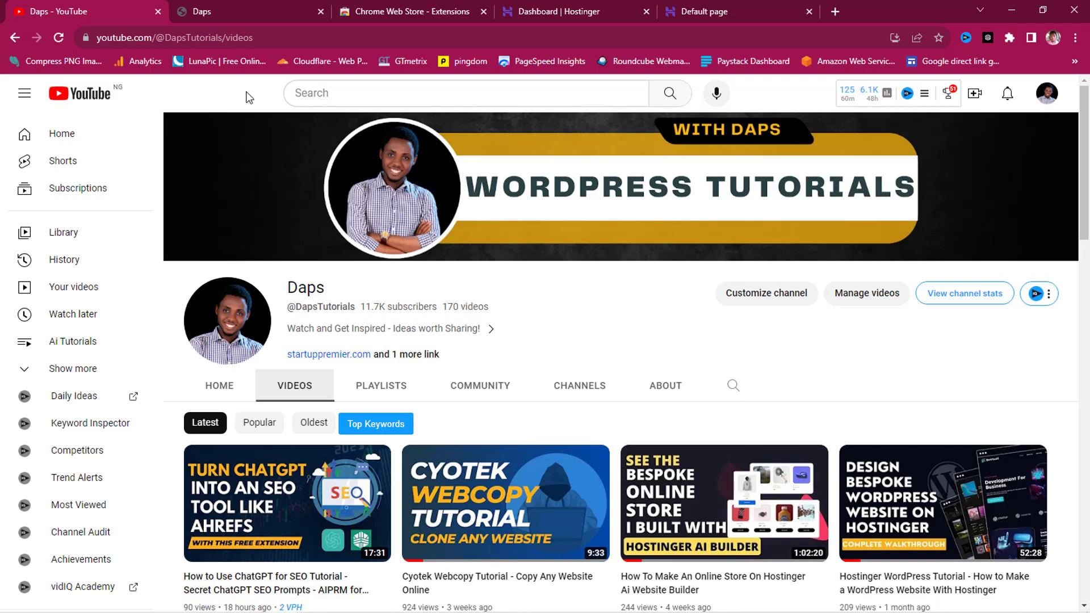
Step: Look over the dapsbrook.com EARTH site, then go to the Chrome Web Store Extensions page
key("ctrl+Tab")
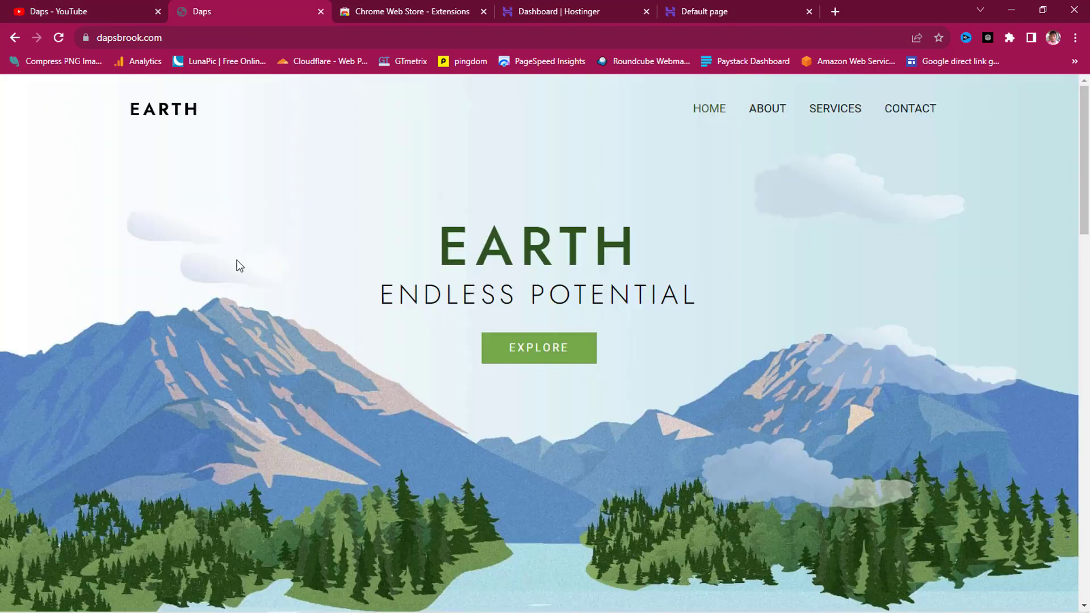
scroll(397, 308, "down", 20)
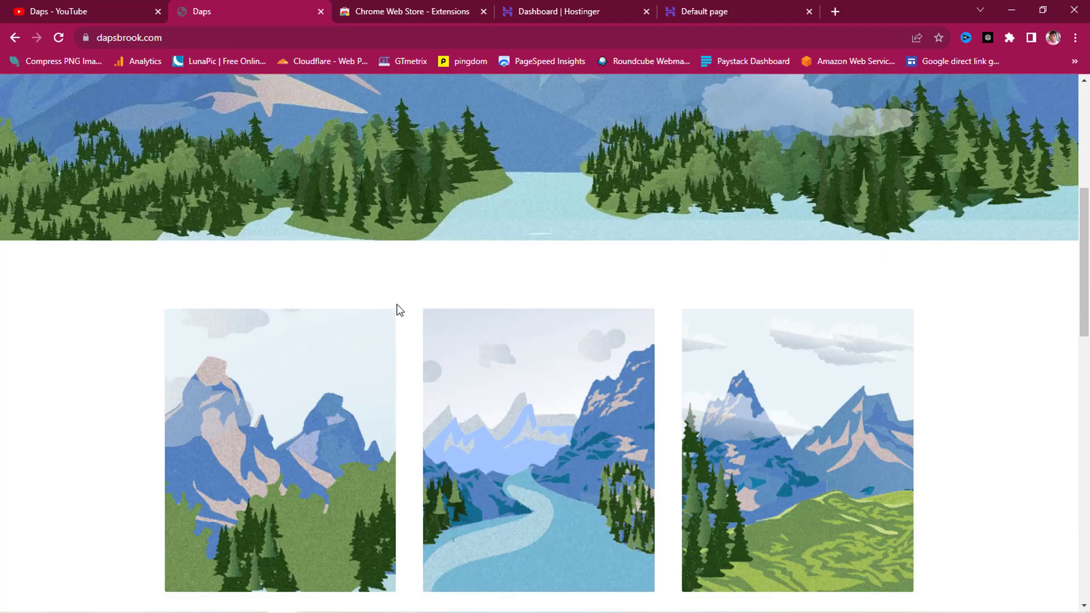
scroll(400, 311, "up", 20)
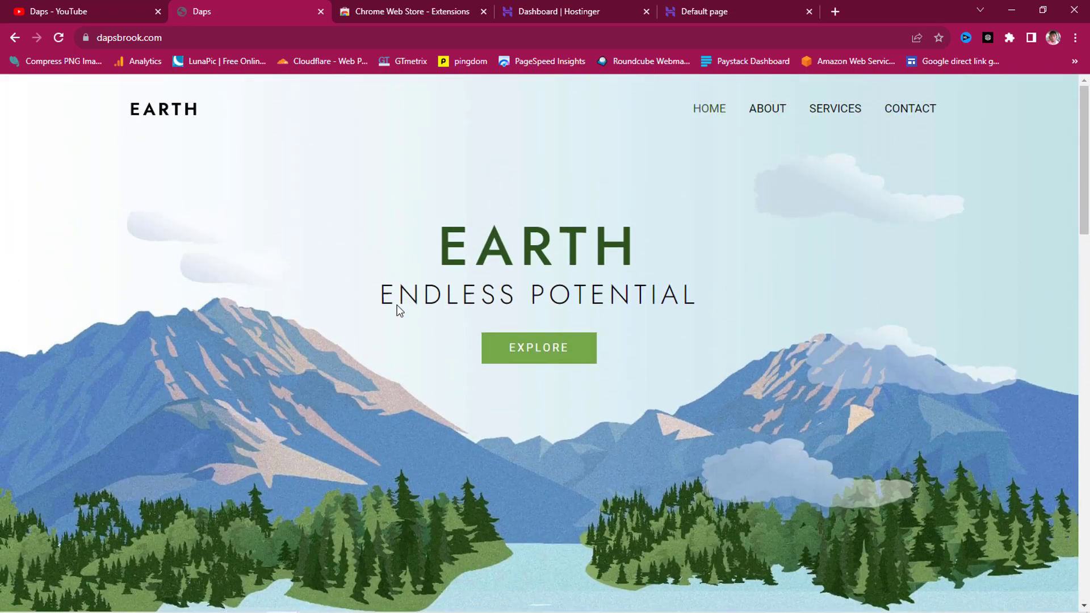
left_click(382, 11)
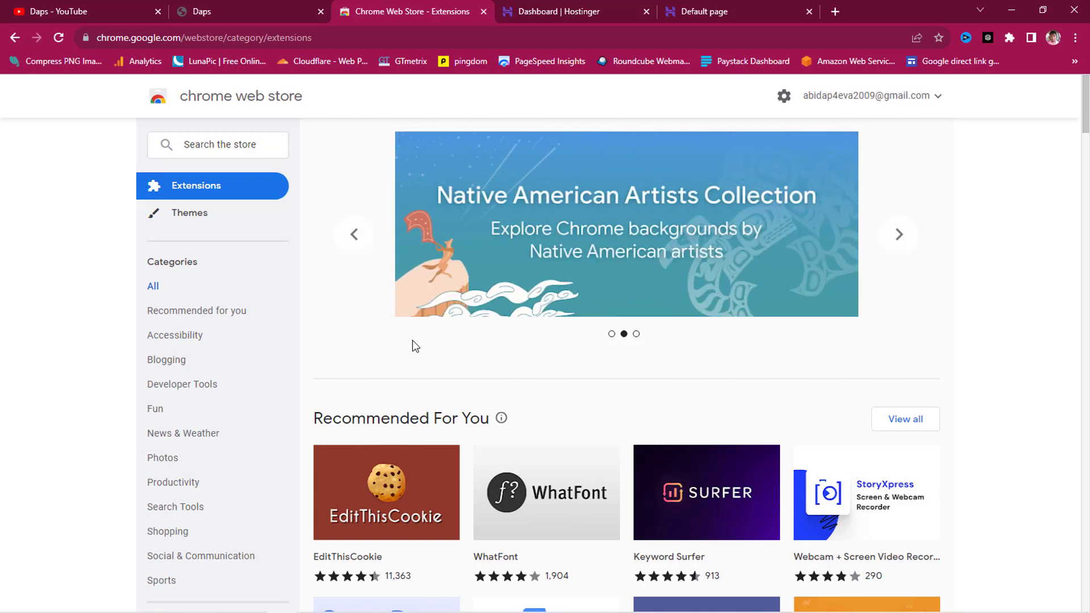
Step: Search the store for 'webpage cloner' and add that extension to Chrome
left_click(195, 144)
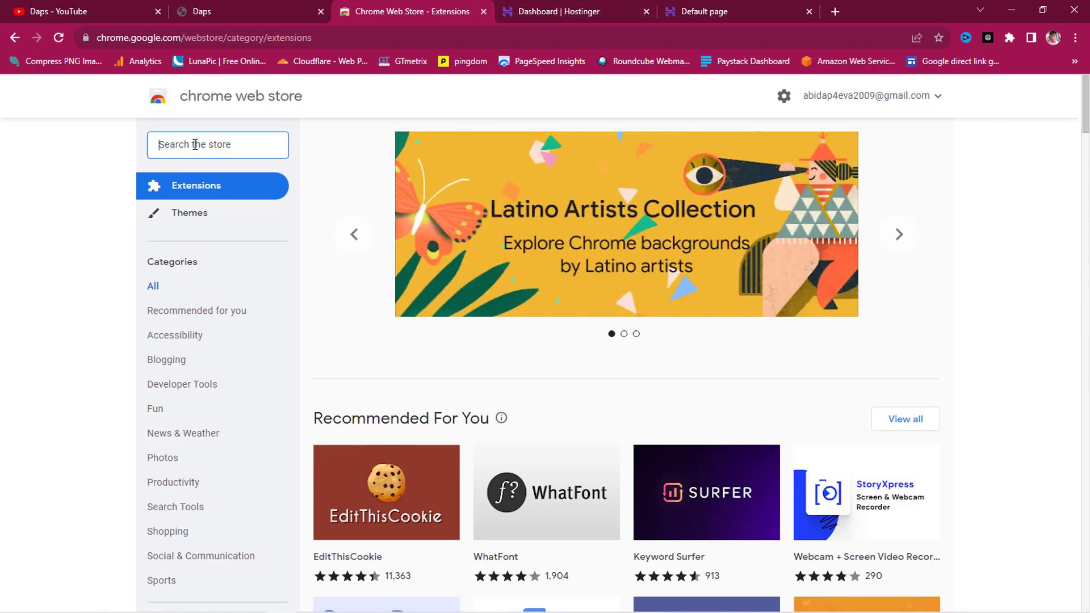
type("webpage cloner")
key("Return")
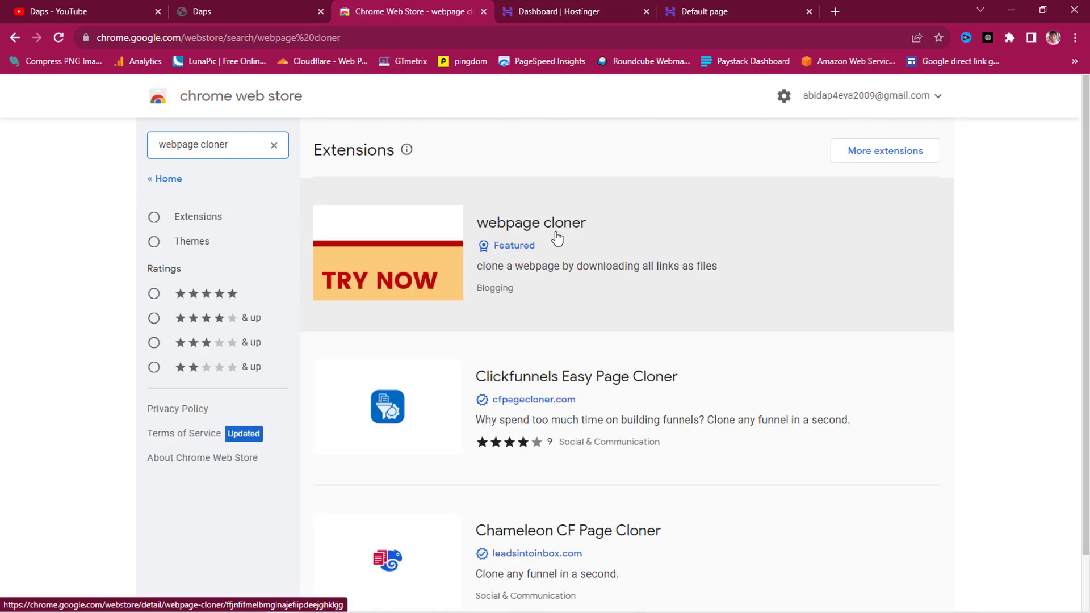
left_click(557, 239)
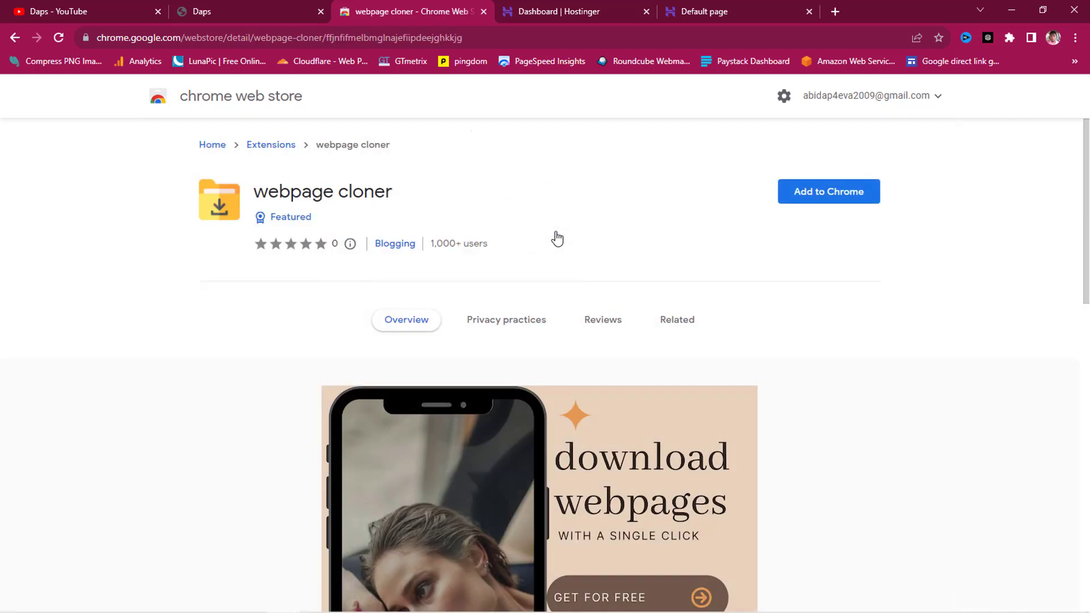
left_click(823, 200)
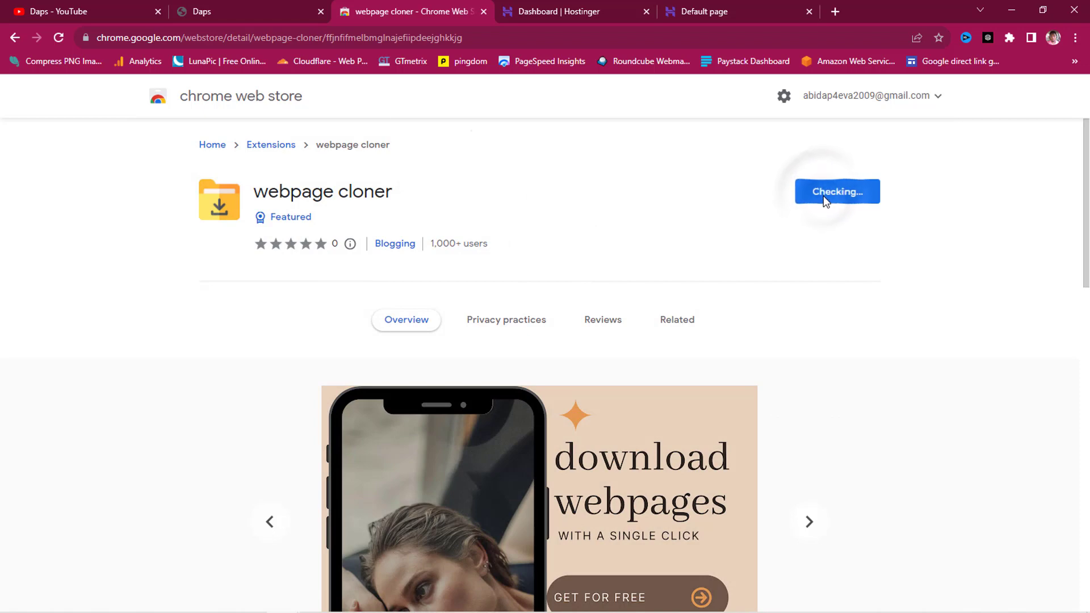
left_click(568, 173)
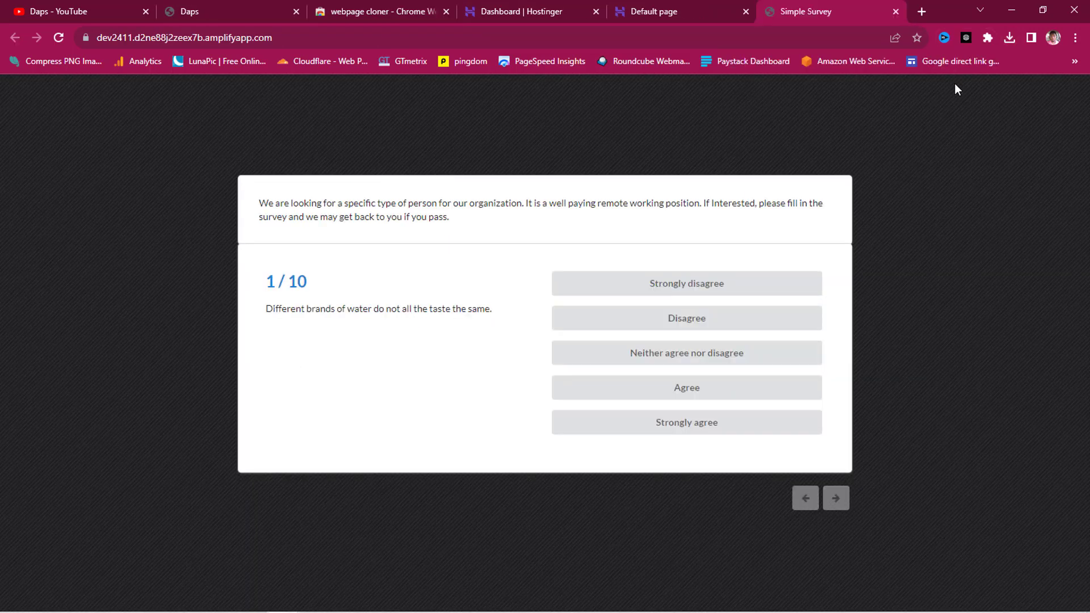
Step: Close the Simple Survey tab, pin webpage cloner to the toolbar, and return to dapsbrook.com
left_click(896, 12)
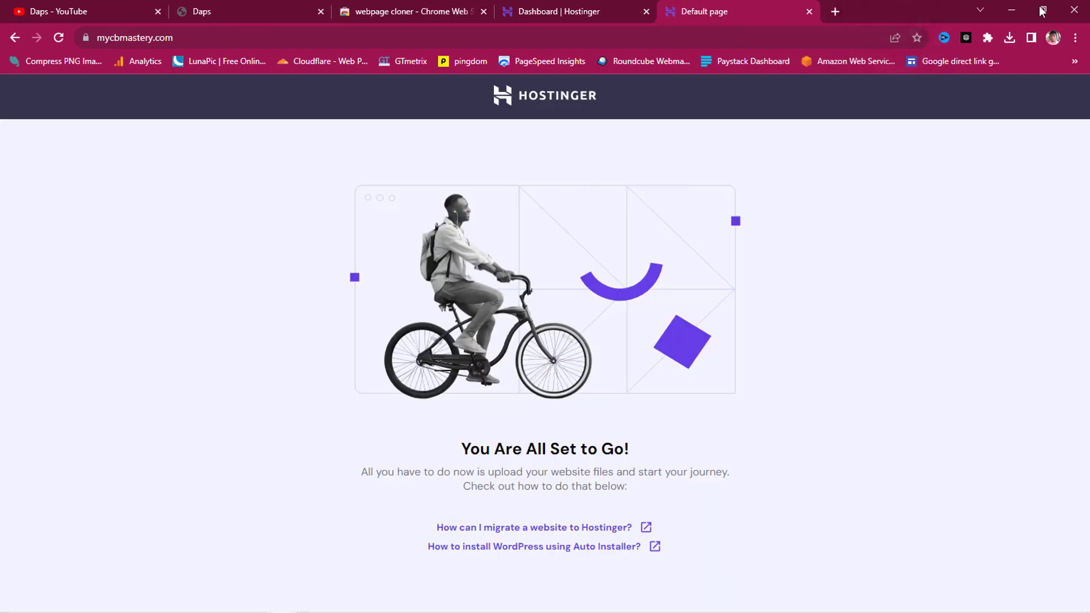
left_click(989, 38)
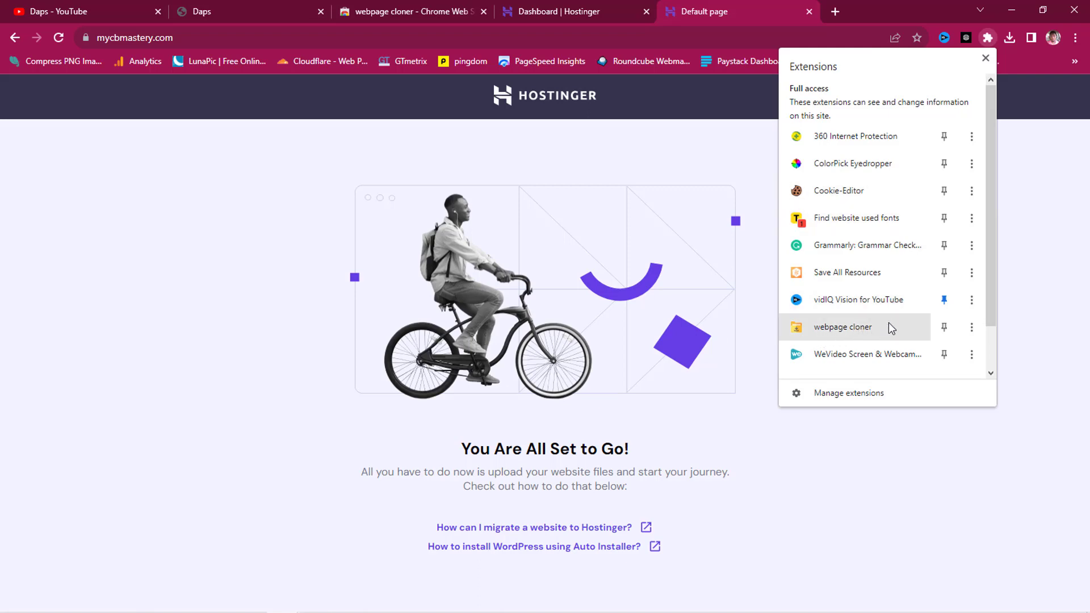
left_click(945, 327)
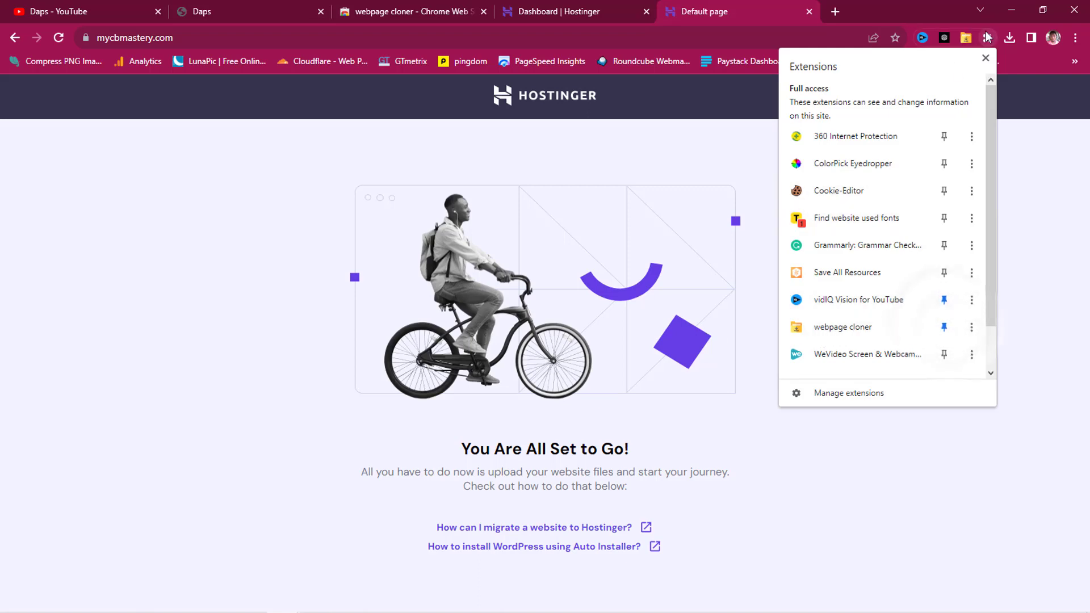
key("ctrl+2")
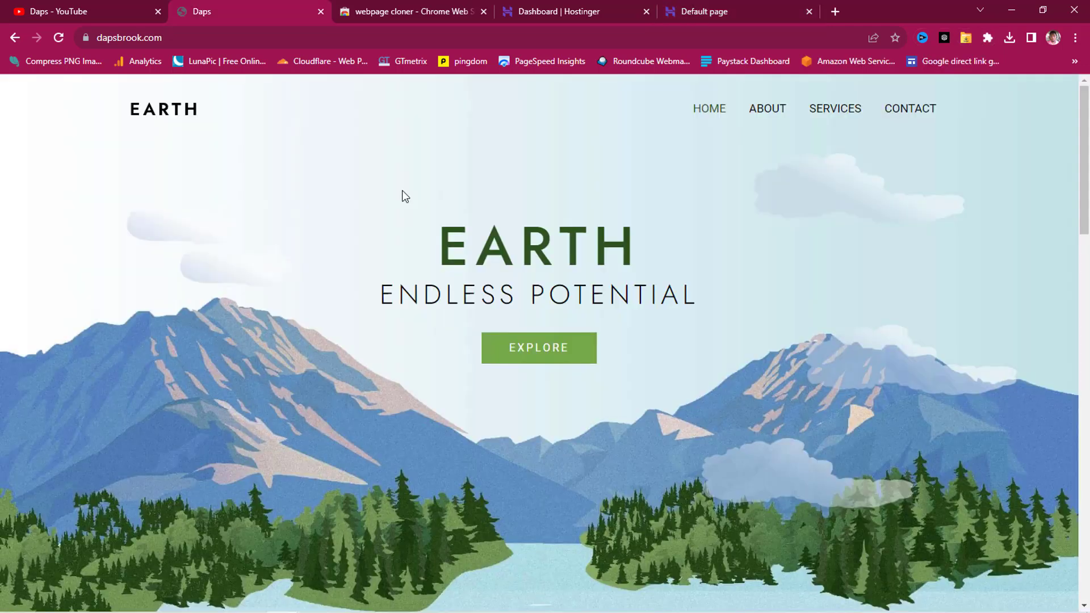
Step: With webpage cloner, download the Home, About, Services and Contact pages and show them in Downloads
left_click(966, 38)
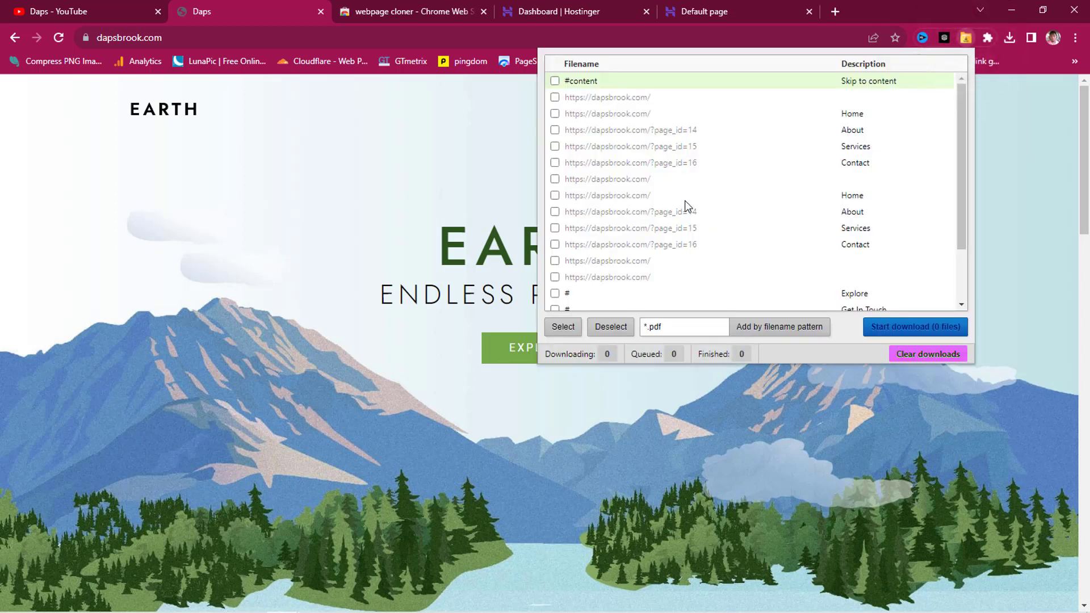
scroll(687, 187, "down", 3)
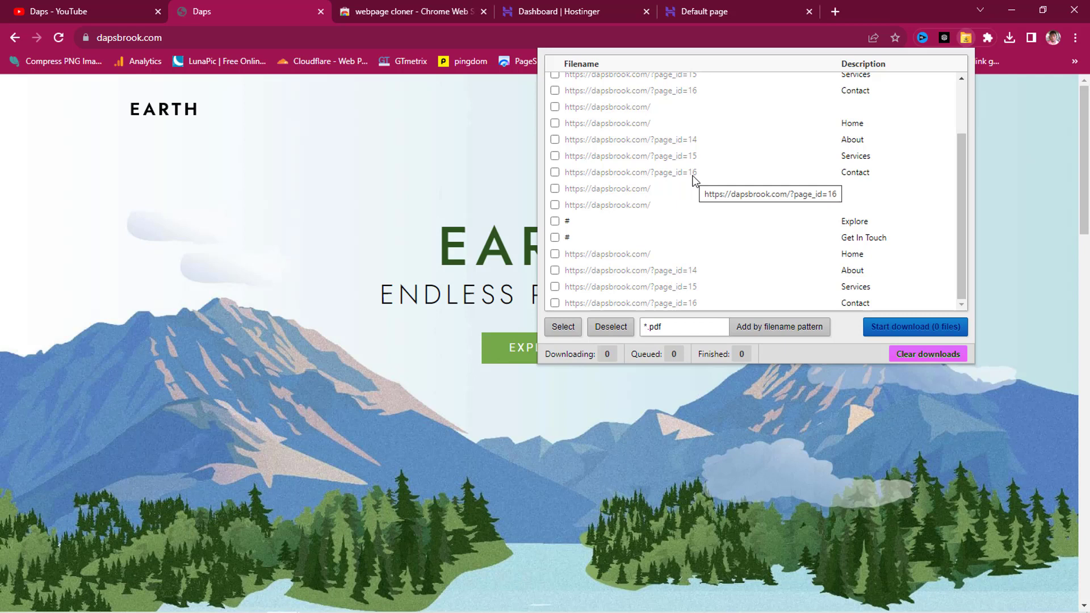
scroll(693, 179, "up", 3)
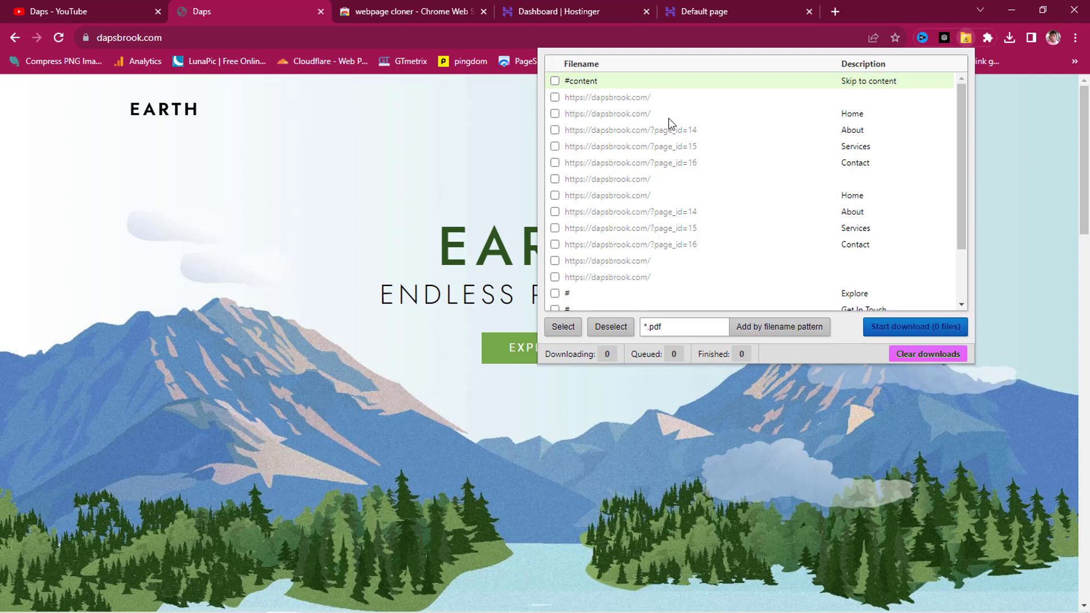
left_click(554, 114)
left_click(554, 130)
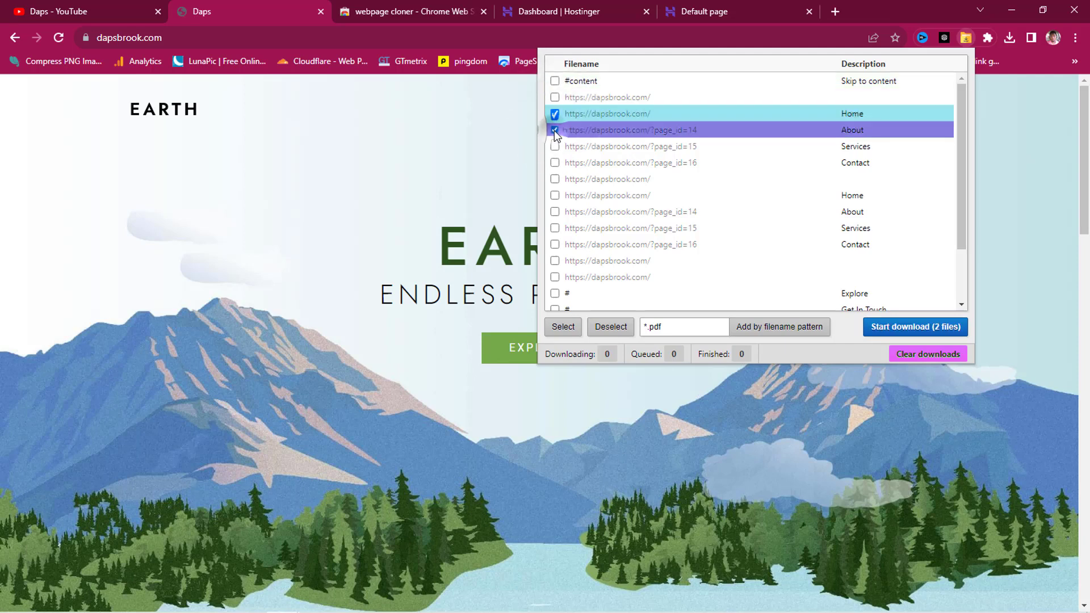
left_click(555, 146)
left_click(554, 163)
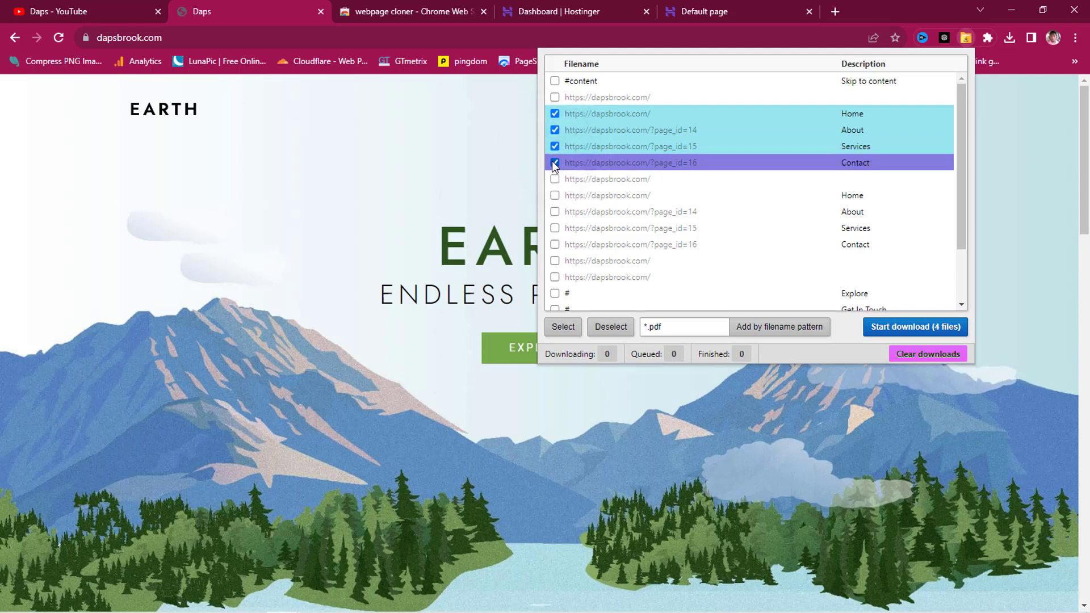
left_click(906, 326)
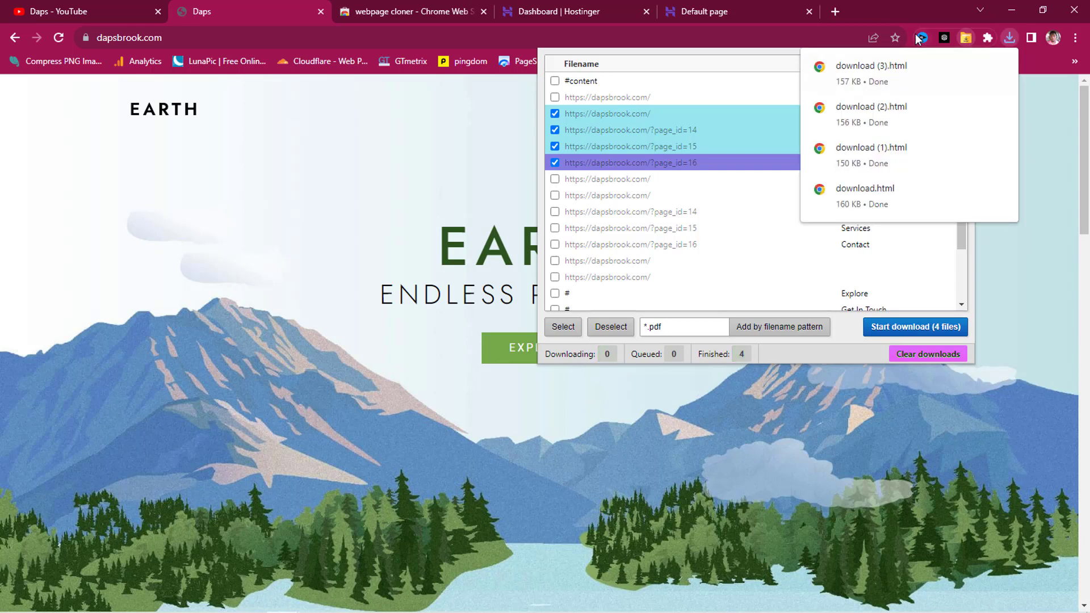
left_click(977, 68)
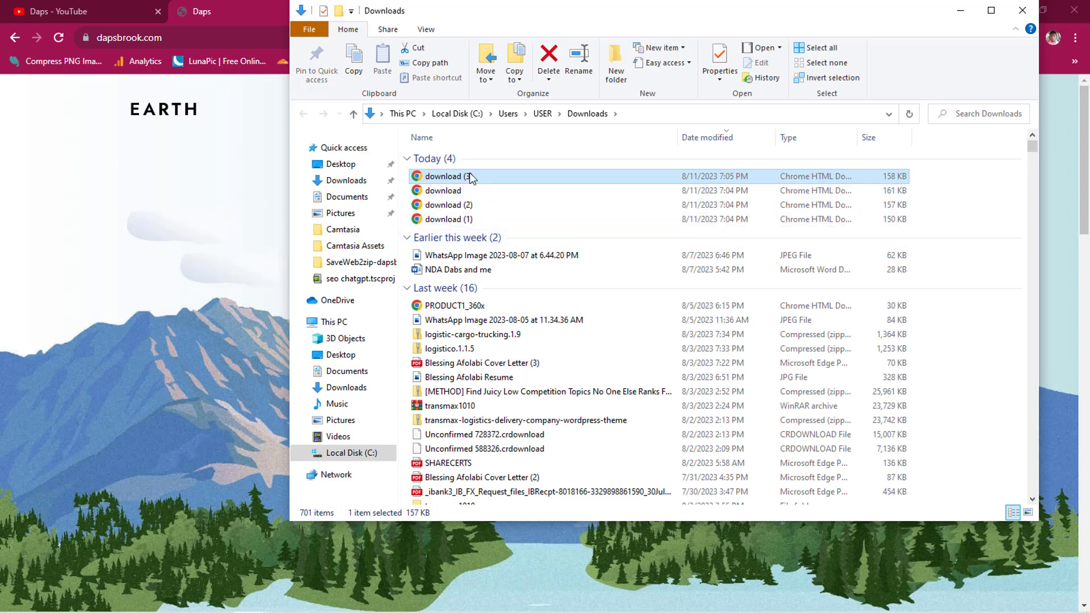
Step: Open the downloaded About page file in Chrome and scroll through it
double_click(459, 220)
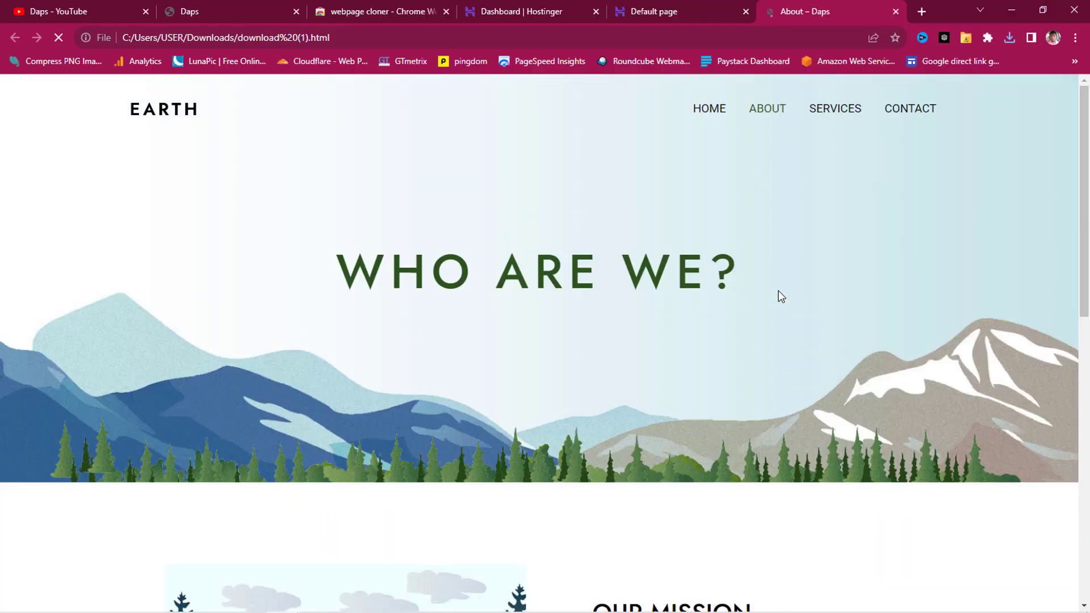
scroll(810, 277, "down", 15)
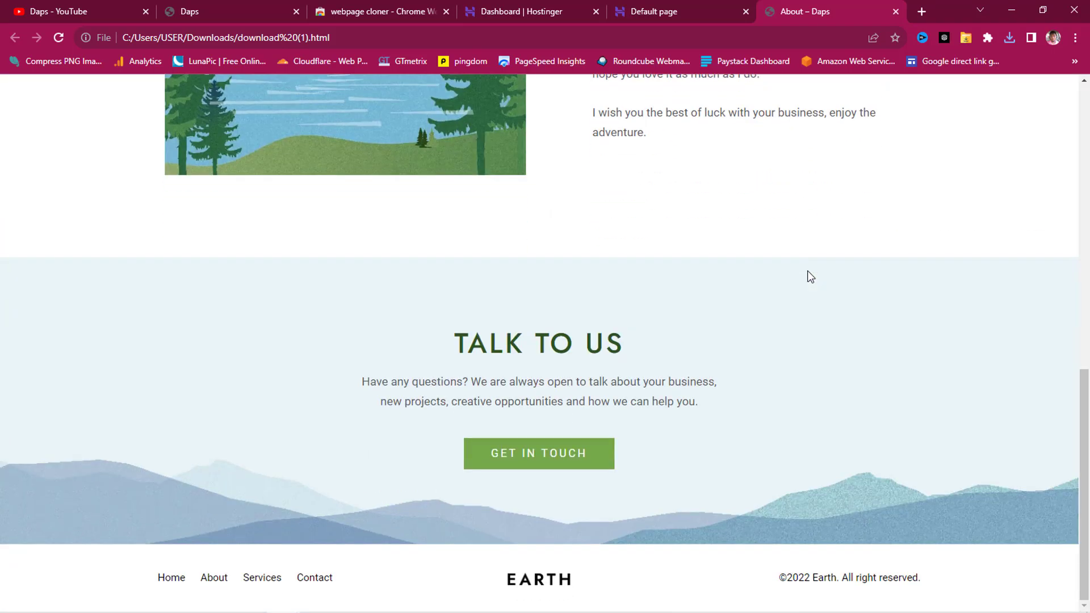
scroll(811, 277, "up", 15)
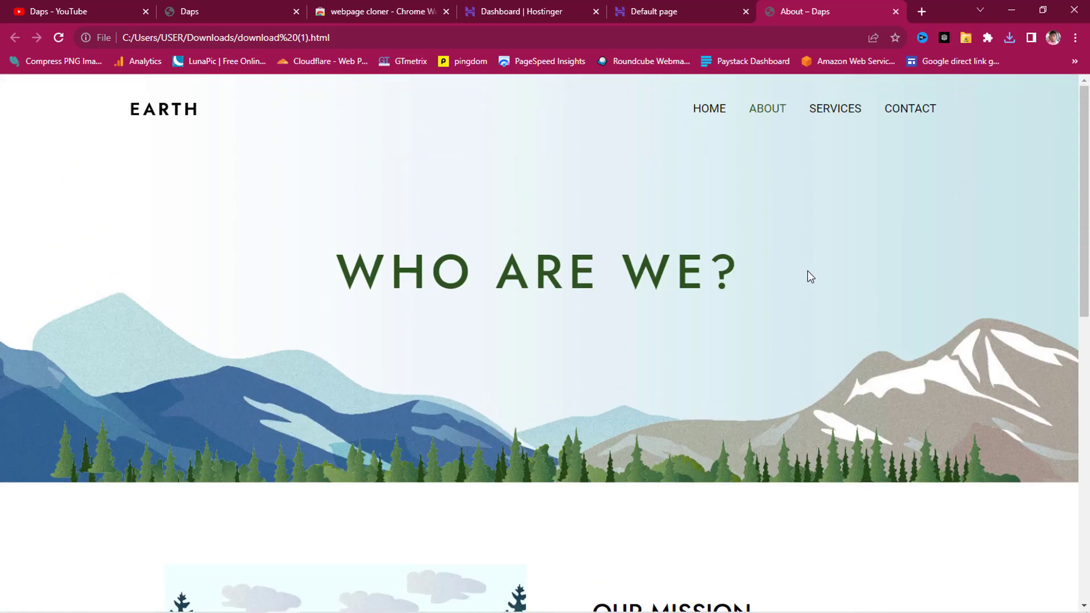
Step: Compare it with the live dapsbrook.com About page, then review the local copy again
left_click(213, 13)
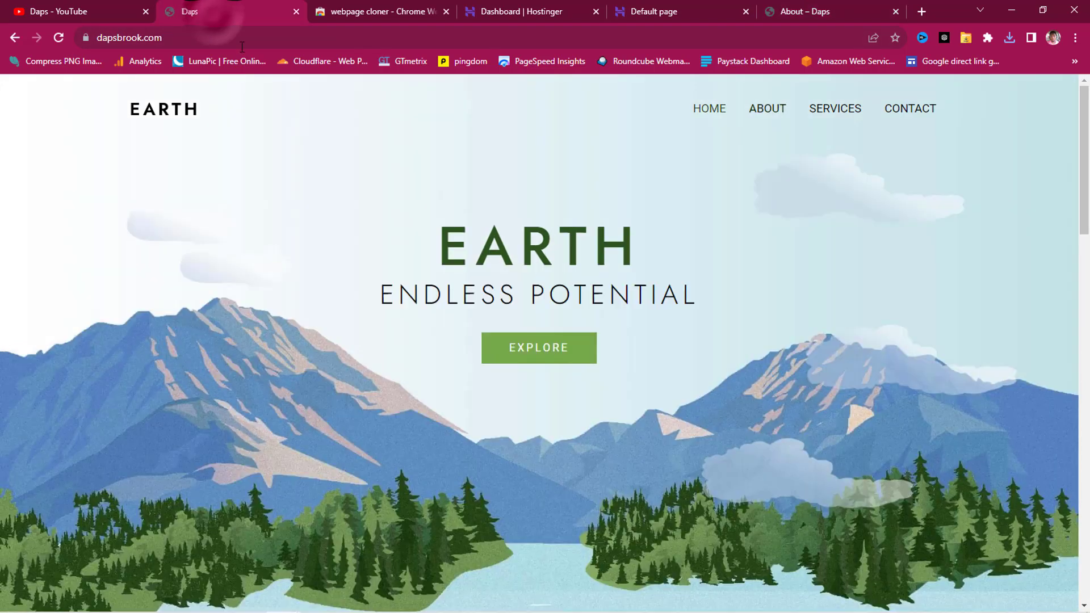
left_click(760, 112)
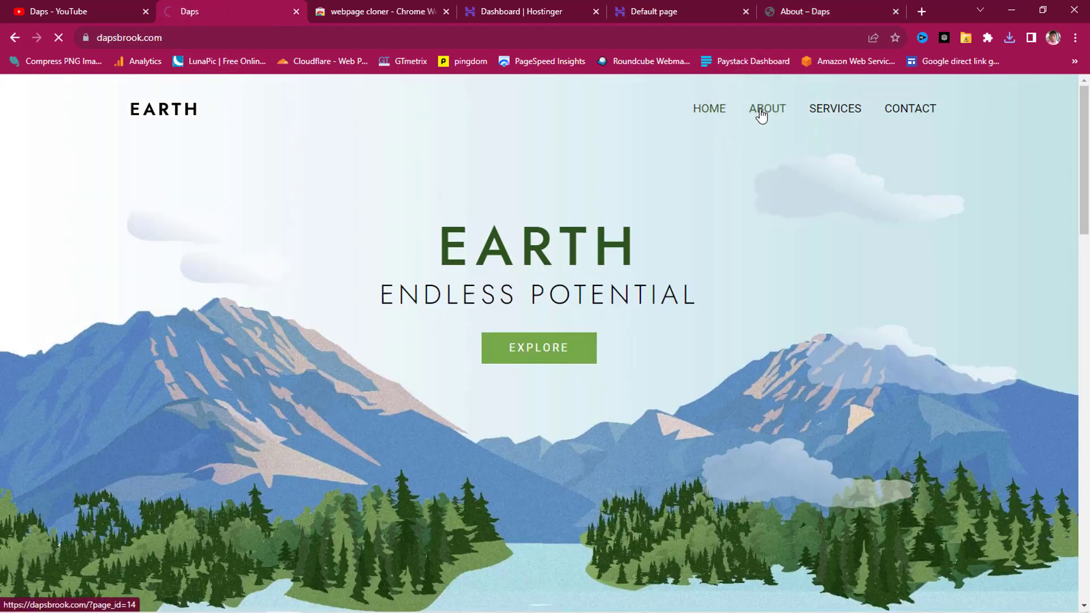
scroll(367, 300, "down", 12)
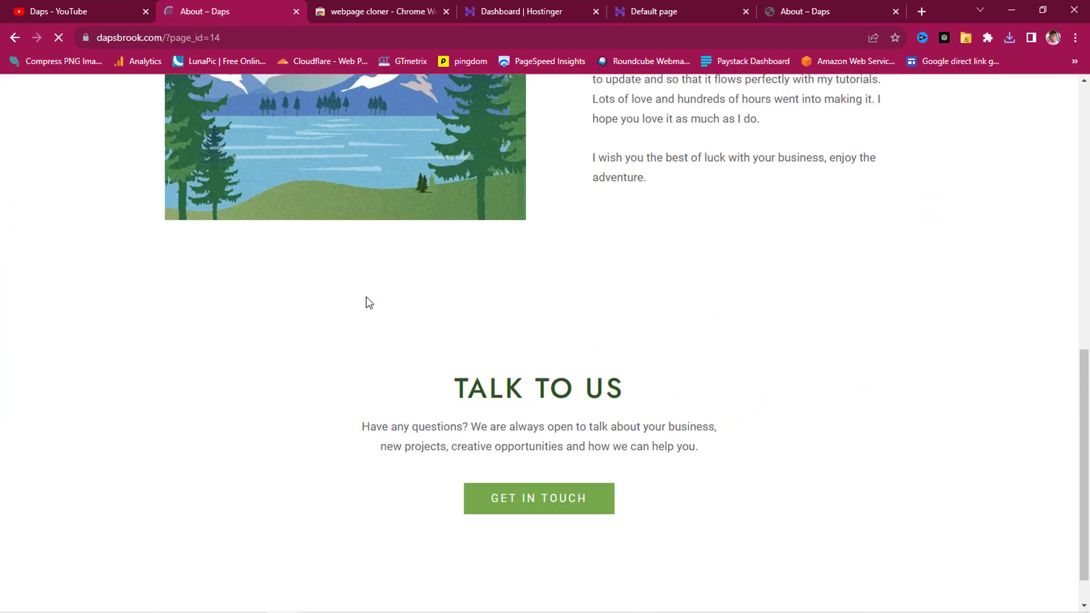
scroll(365, 304, "up", 6)
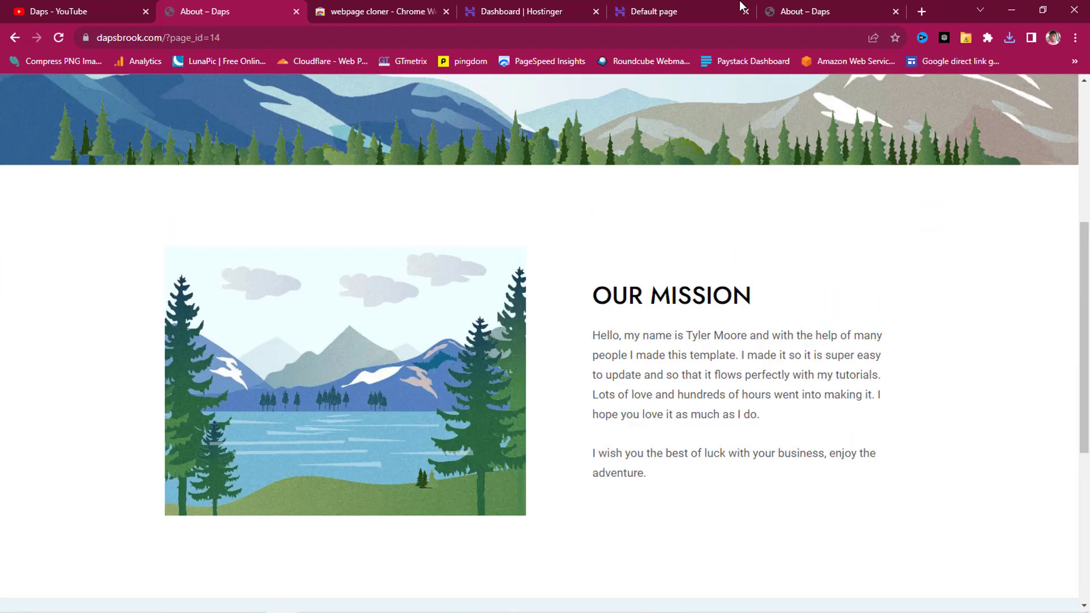
left_click(799, 11)
scroll(354, 276, "down", 8)
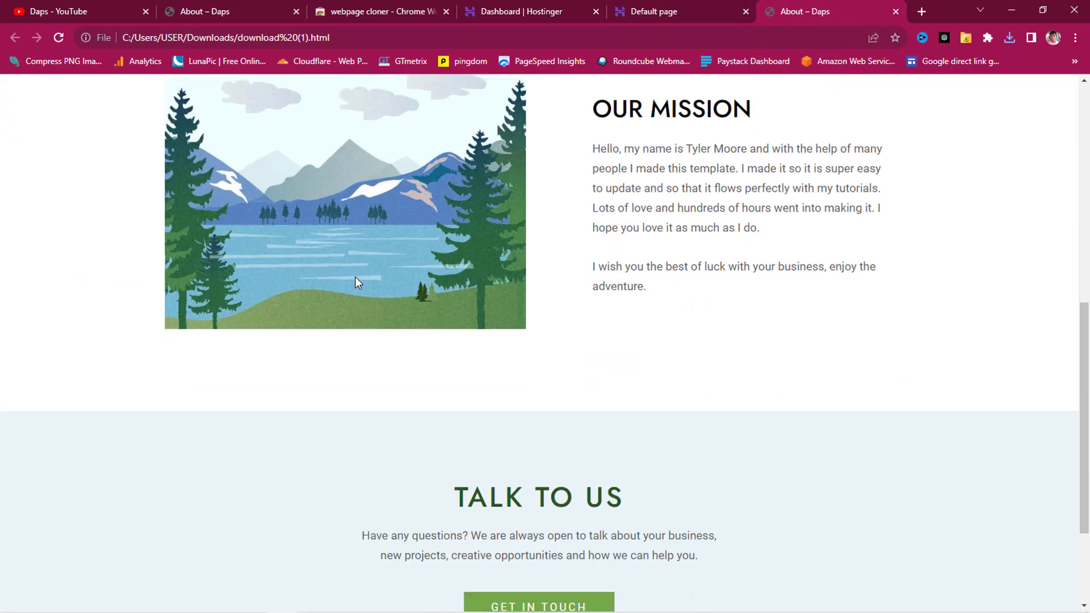
scroll(355, 281, "down", 5)
scroll(355, 281, "up", 12)
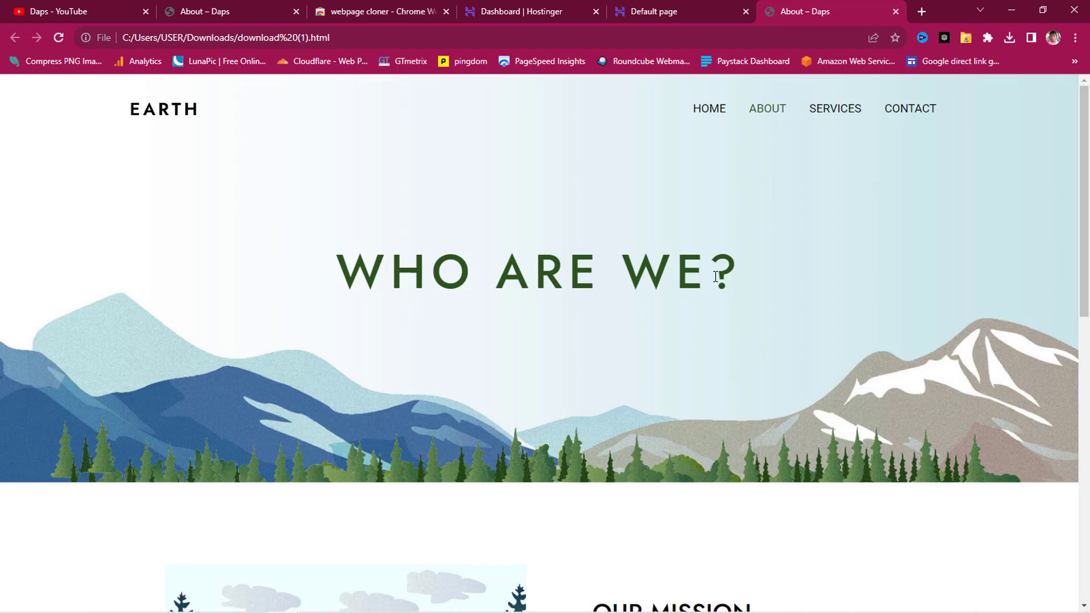
Step: Open download (1) from the Downloads folder in Notepad and scroll its HTML source
key("alt+Tab")
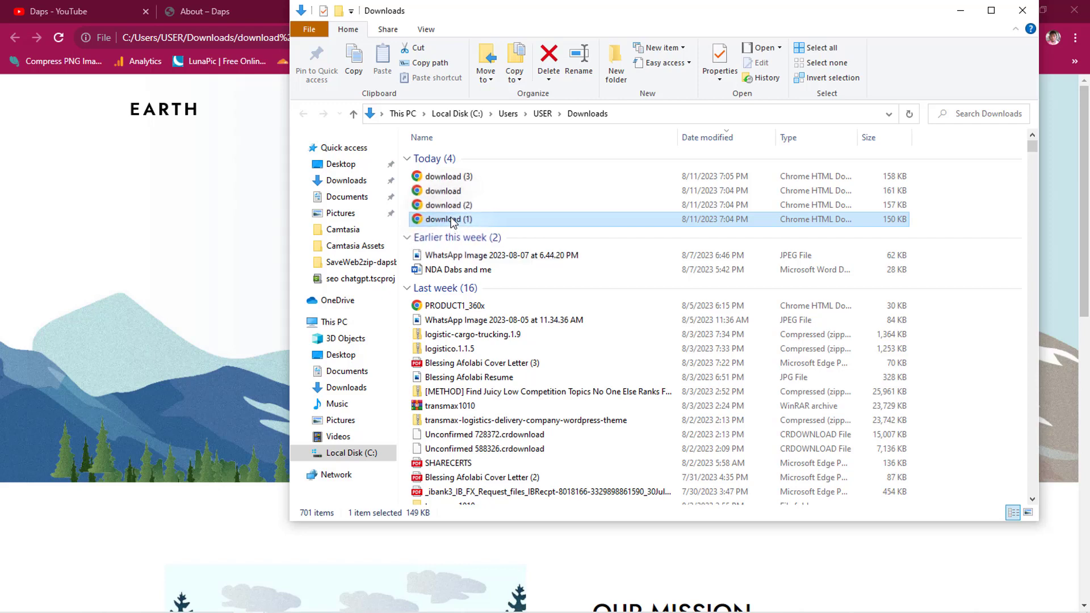
right_click(453, 222)
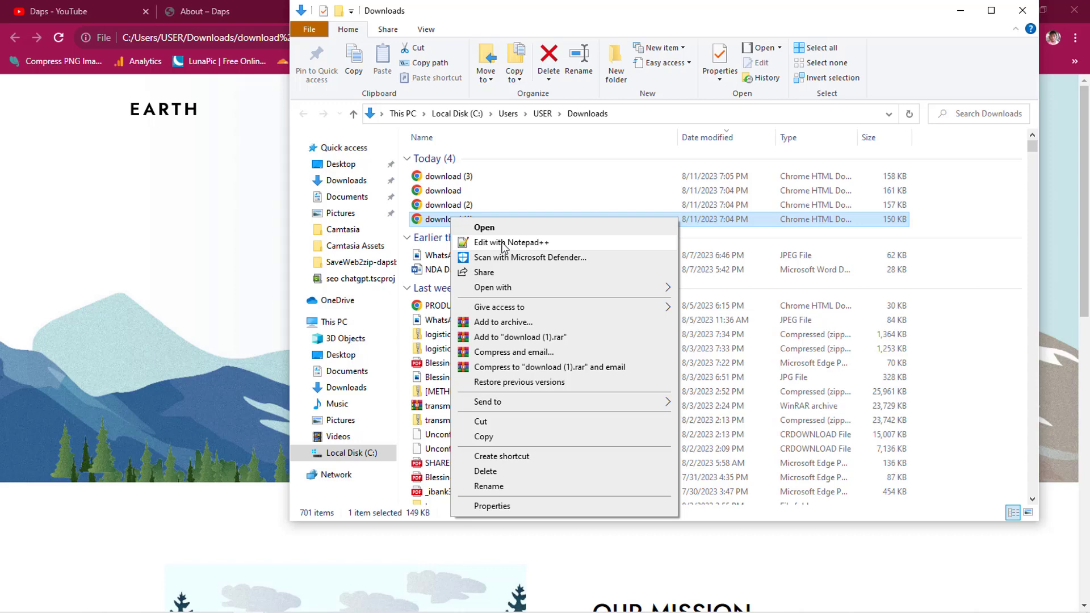
mouse_move(659, 292)
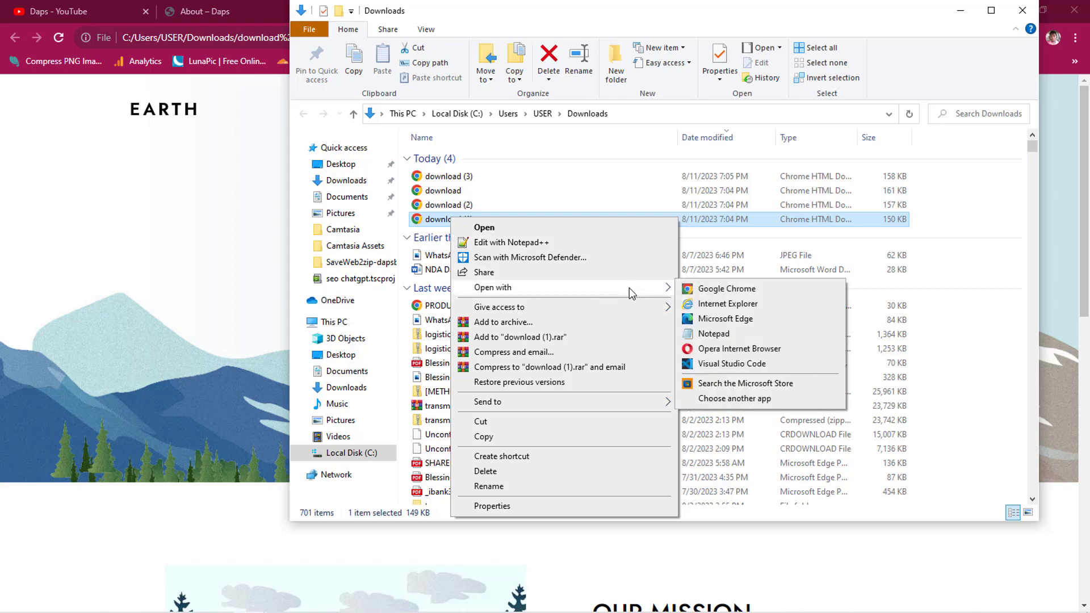
left_click(713, 333)
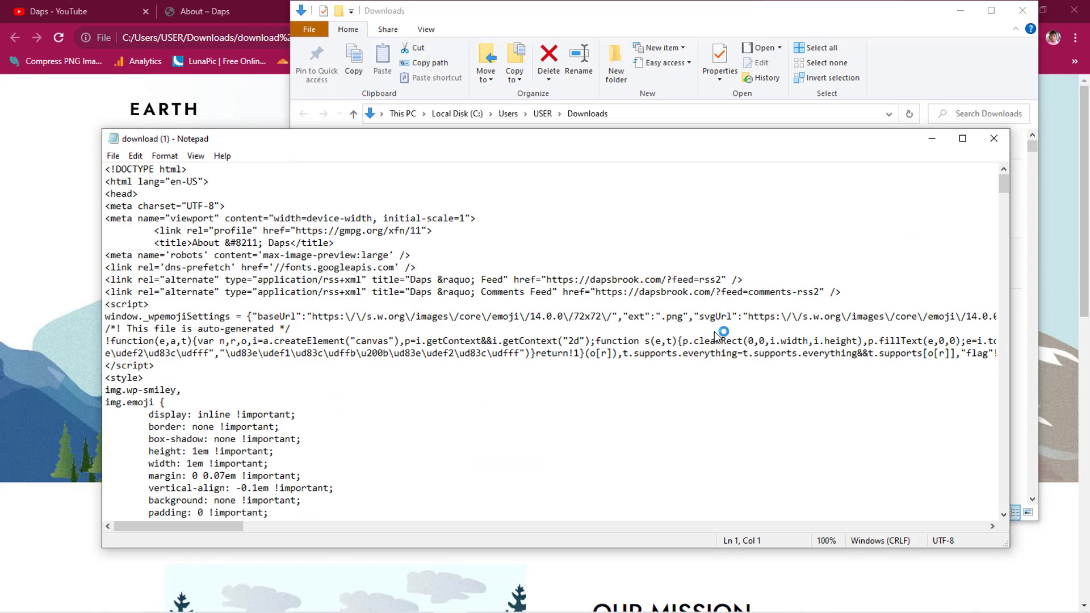
scroll(398, 267, "down", 4)
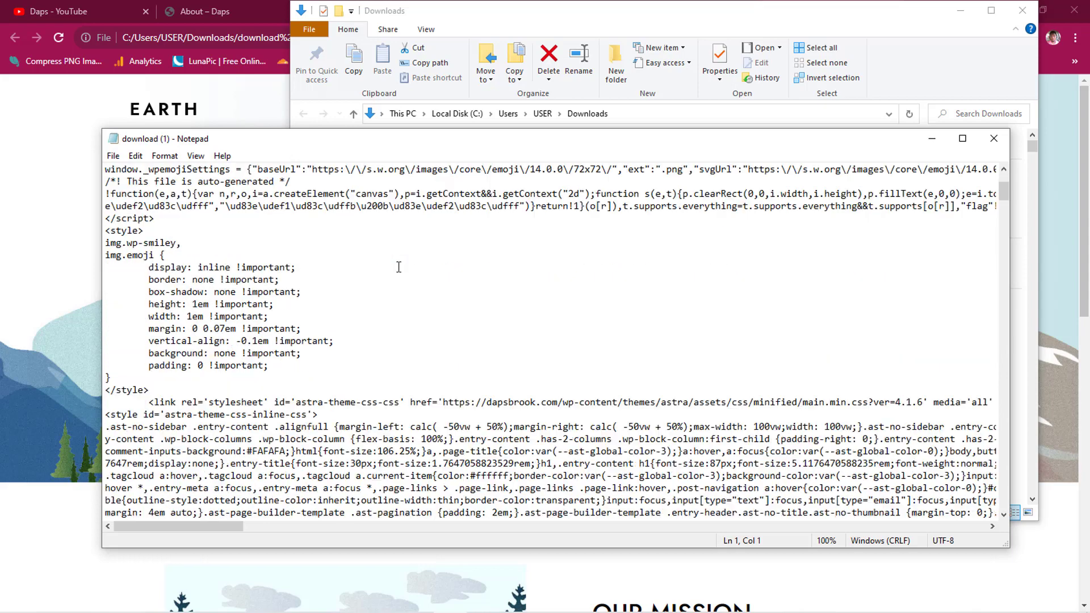
scroll(399, 267, "down", 1)
scroll(401, 275, "up", 5)
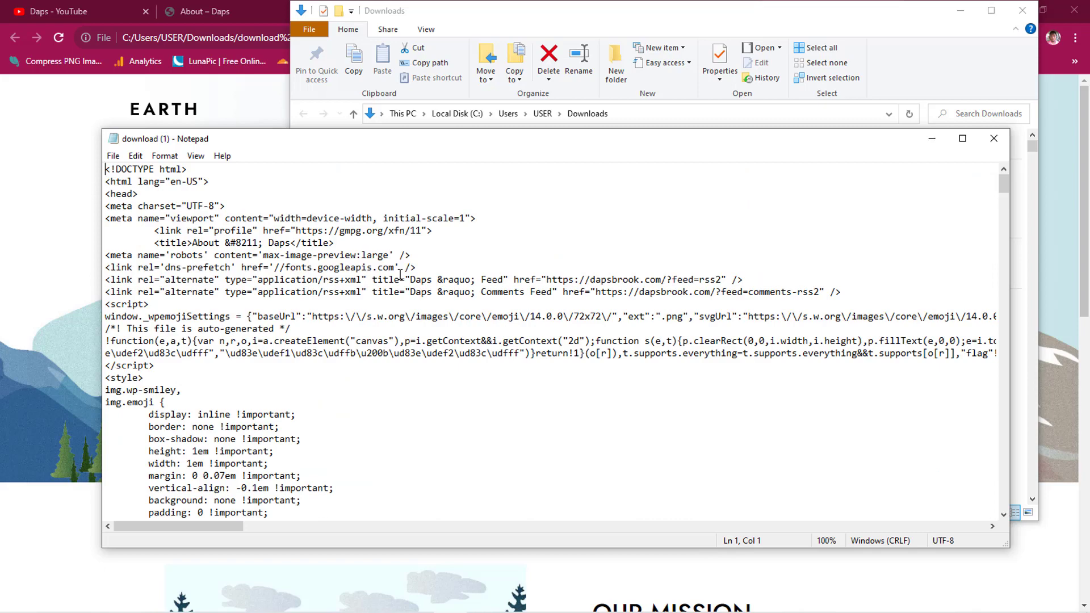
Step: Minimize Explorer, reposition the Notepad window, and start a Find in the source
left_click(952, 14)
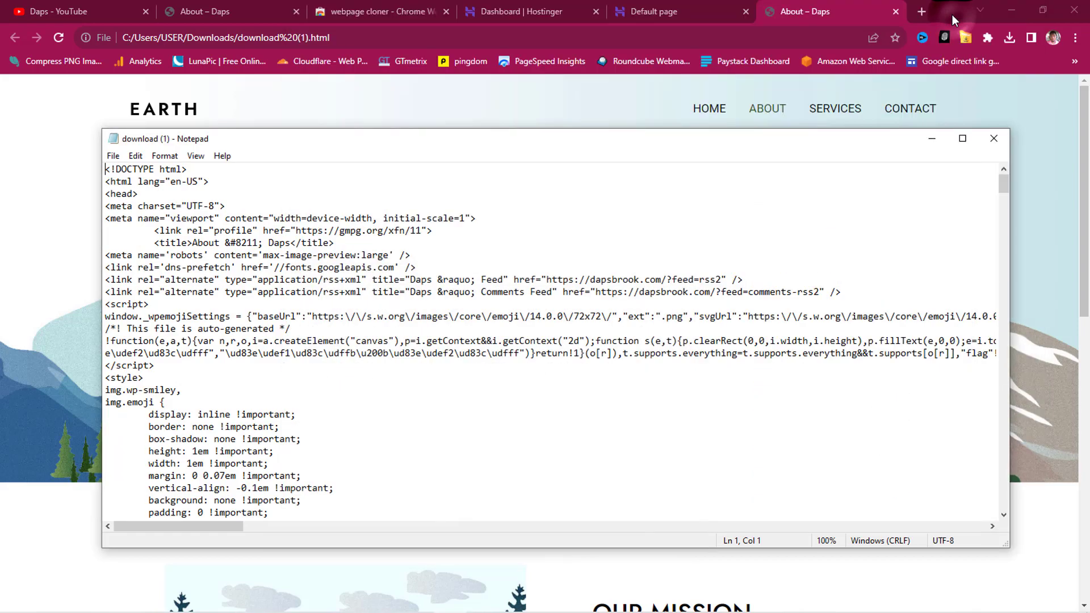
left_click_drag(513, 143, 534, 171)
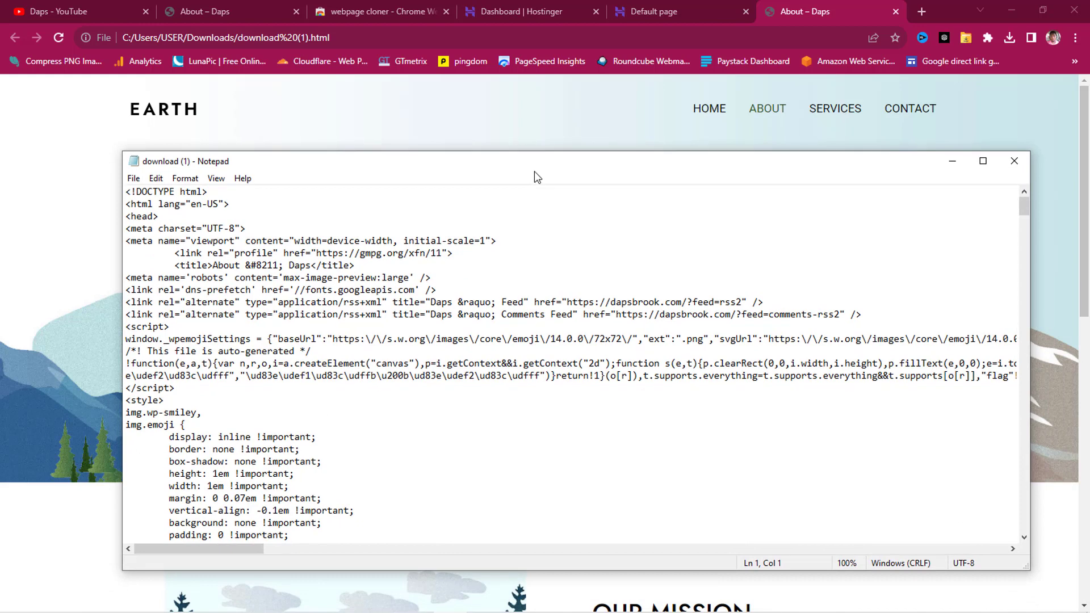
key("ctrl+f")
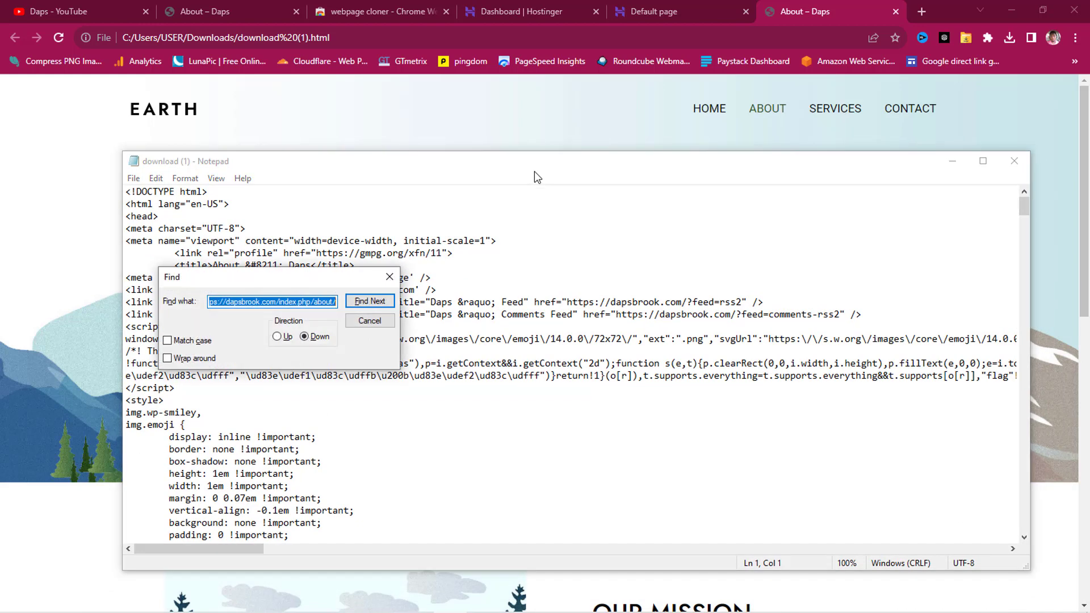
Step: Find 'who are we' in the About page source
key("BackSpace")
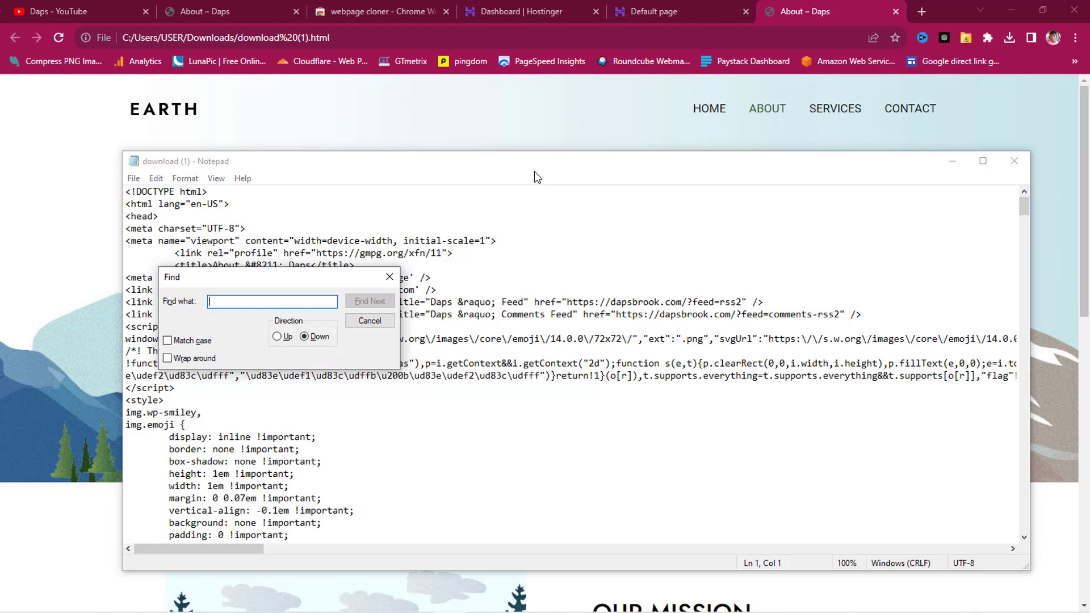
left_click_drag(533, 172, 554, 138)
left_click(256, 301)
type("who are w")
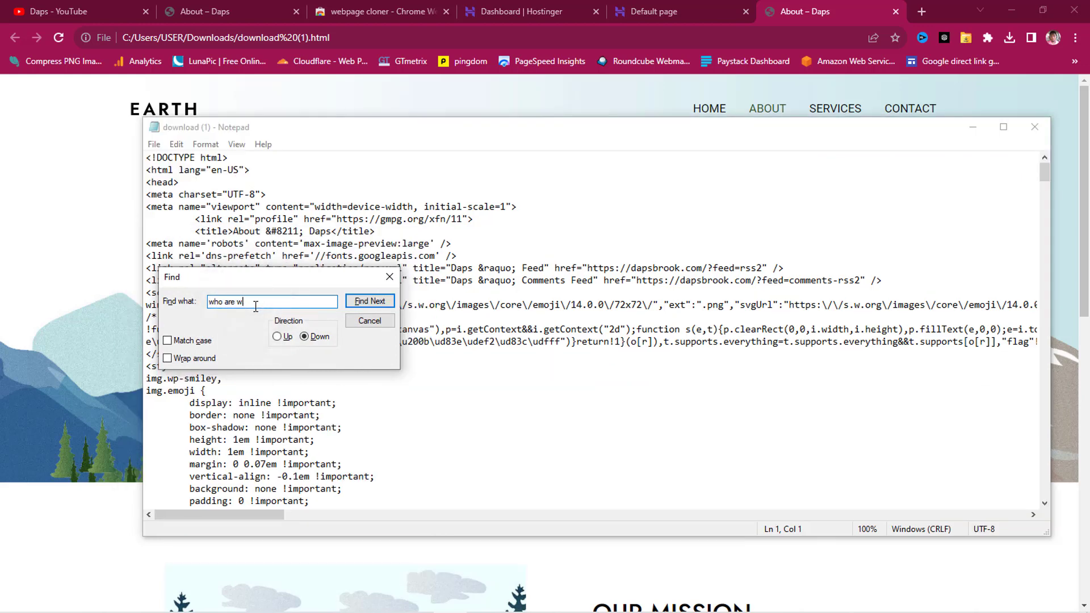
type("e")
left_click(367, 302)
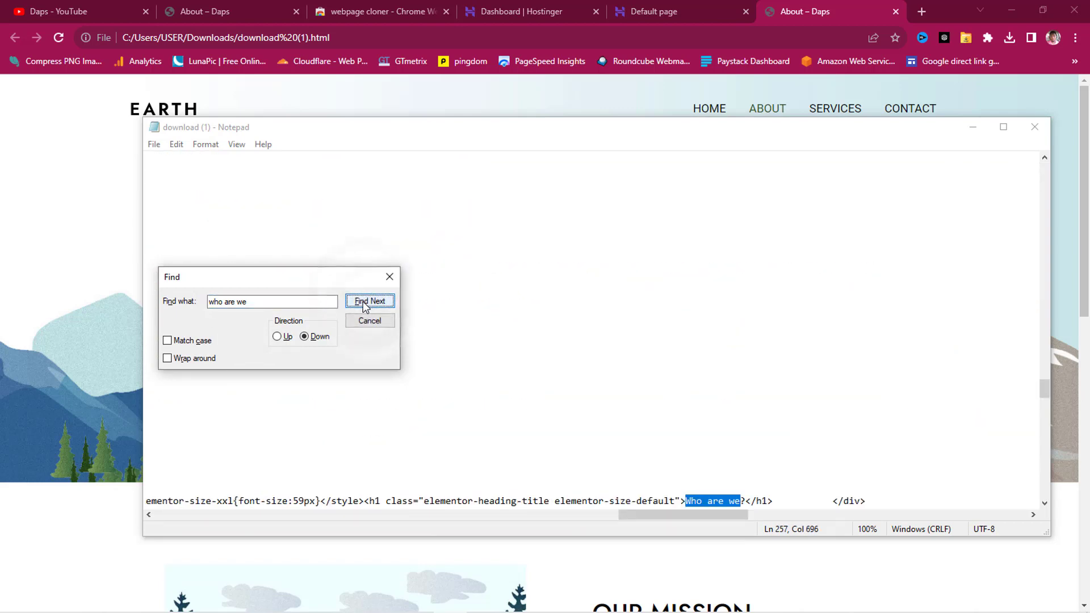
scroll(745, 419, "down", 3)
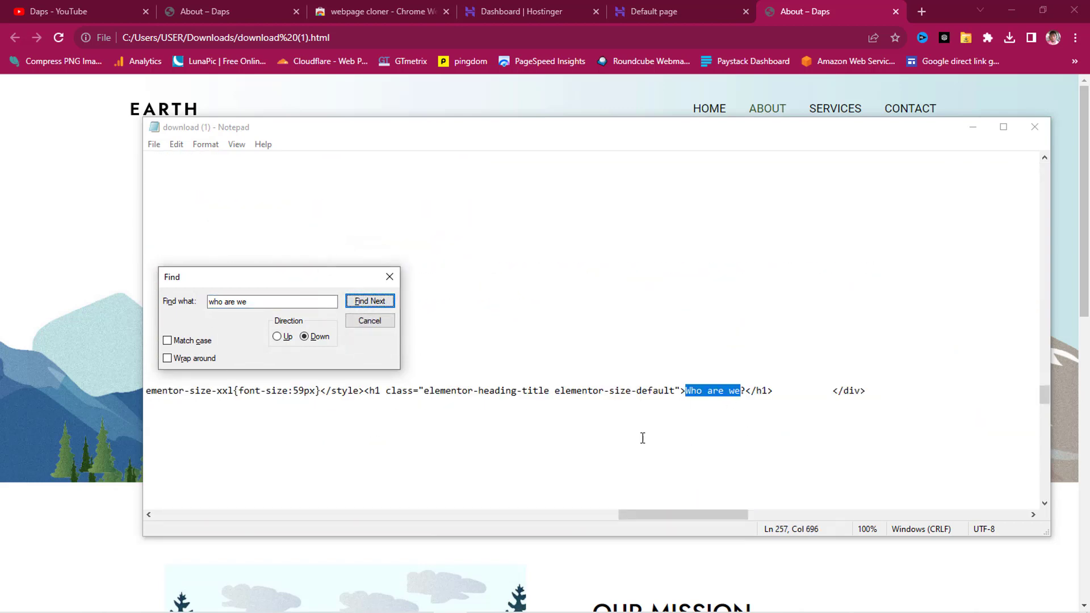
Step: Replace the 'Who are we?' heading with 'I Am Daps!' and save the file
left_click(741, 393)
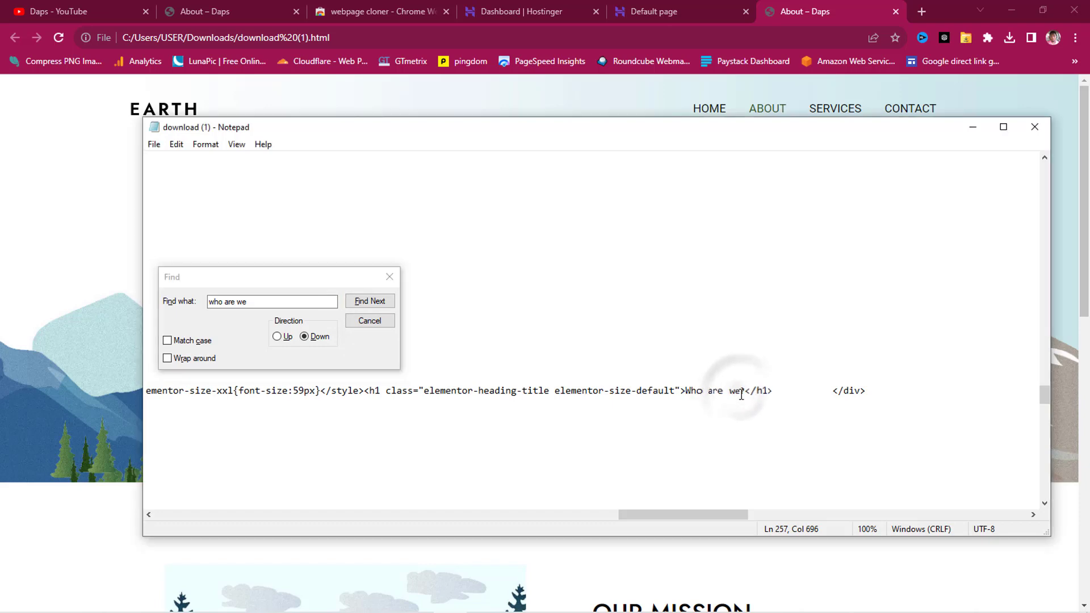
left_click_drag(741, 393, 686, 392)
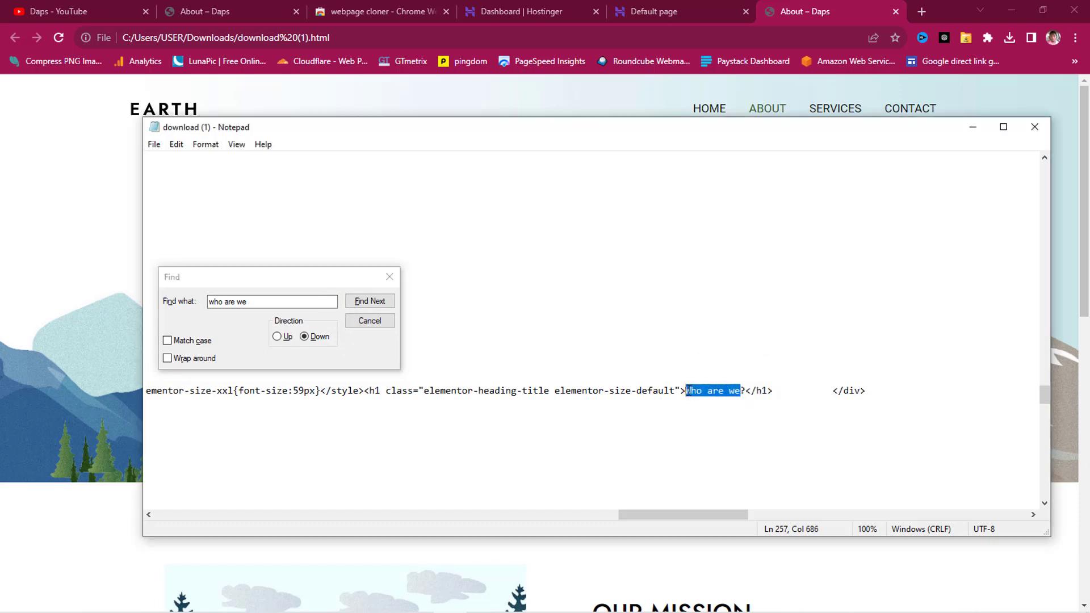
type("I Am Daps!")
key("Delete")
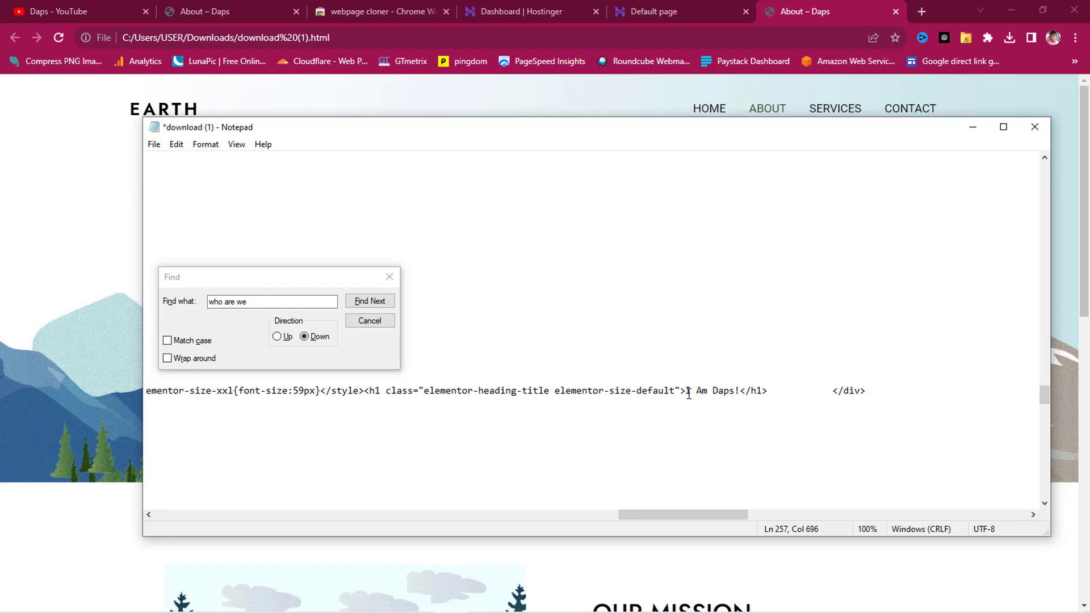
left_click(390, 278)
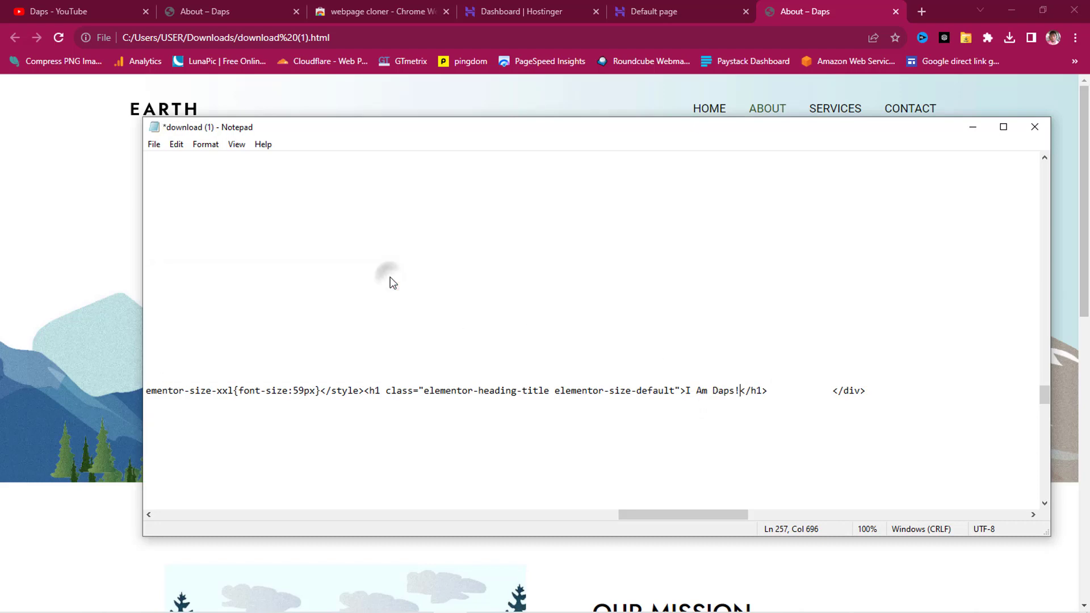
left_click(153, 145)
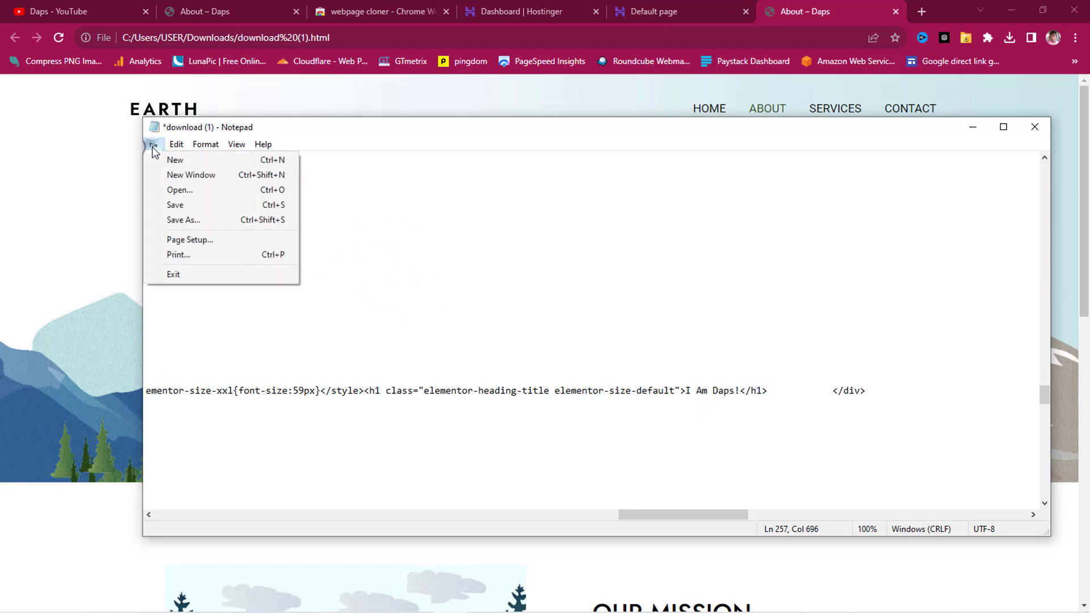
left_click(173, 204)
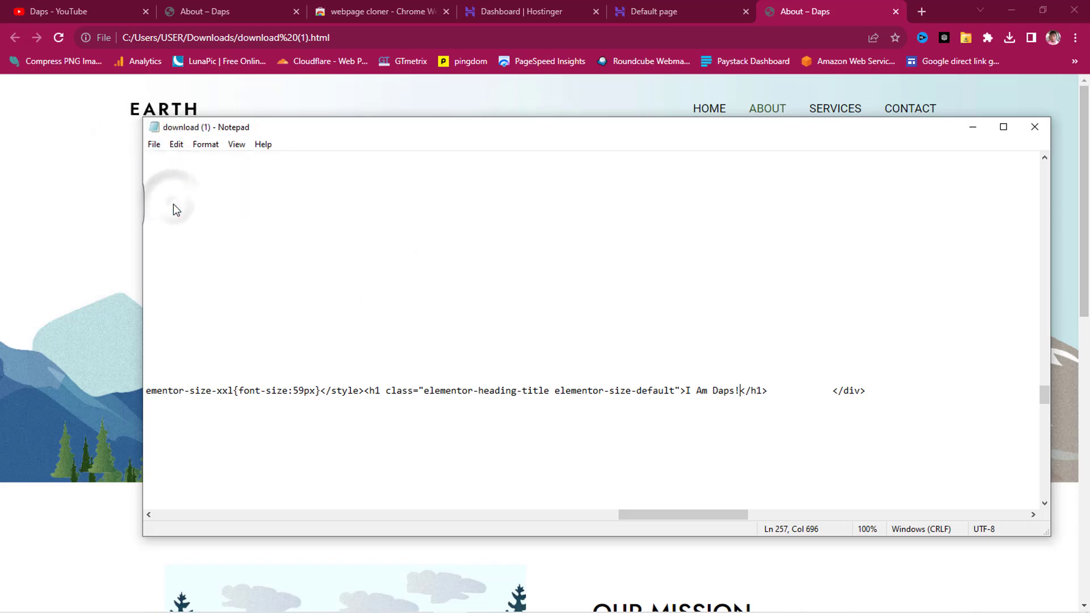
Step: Reload the local About page to show 'I AM DAPS!' and scroll down to OUR MISSION
left_click(60, 198)
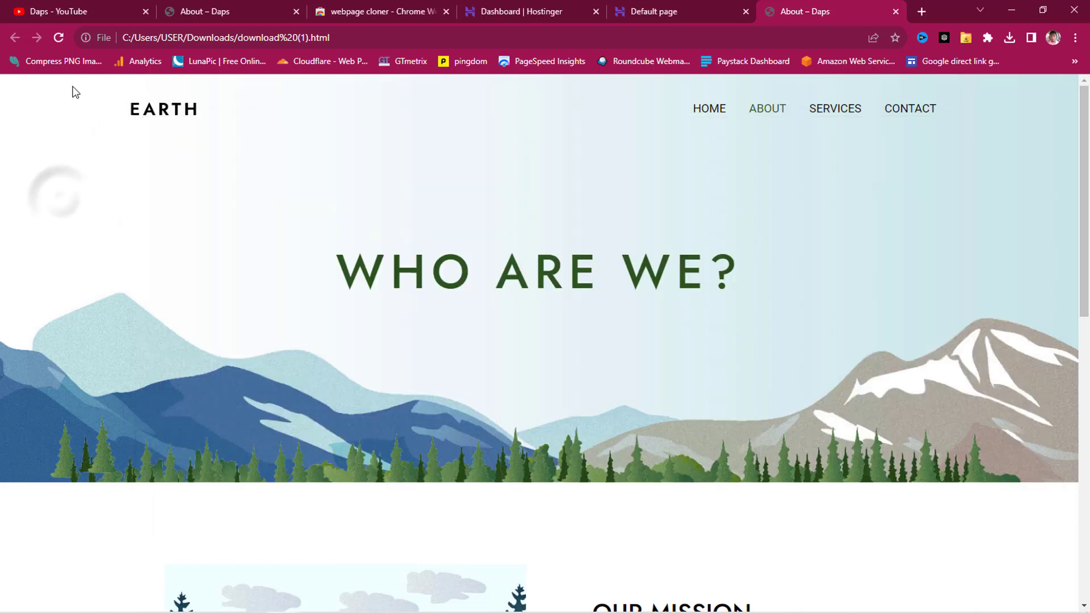
left_click(57, 38)
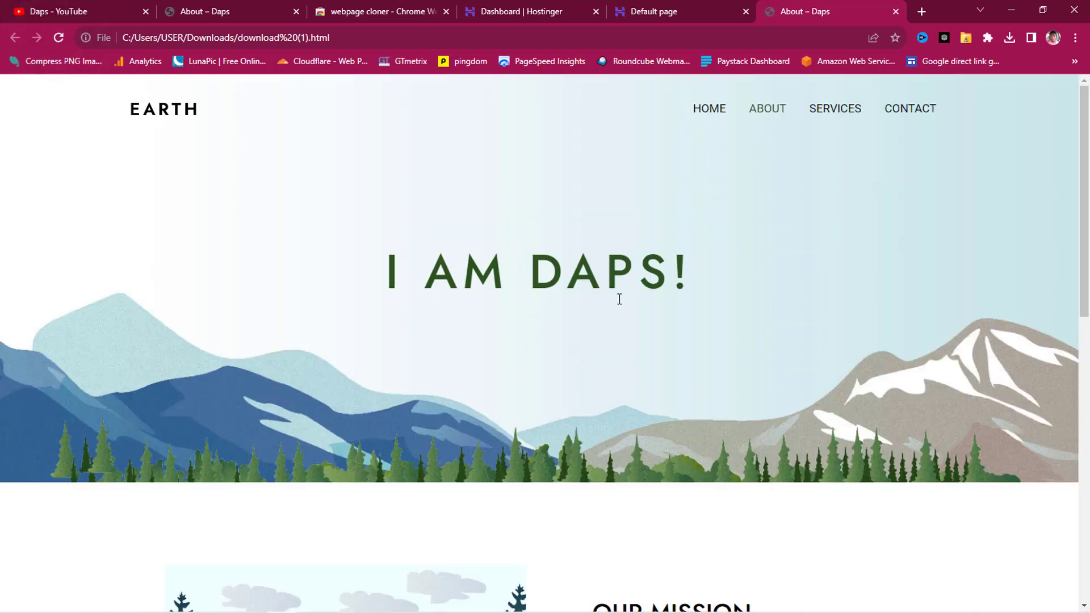
scroll(622, 306, "down", 5)
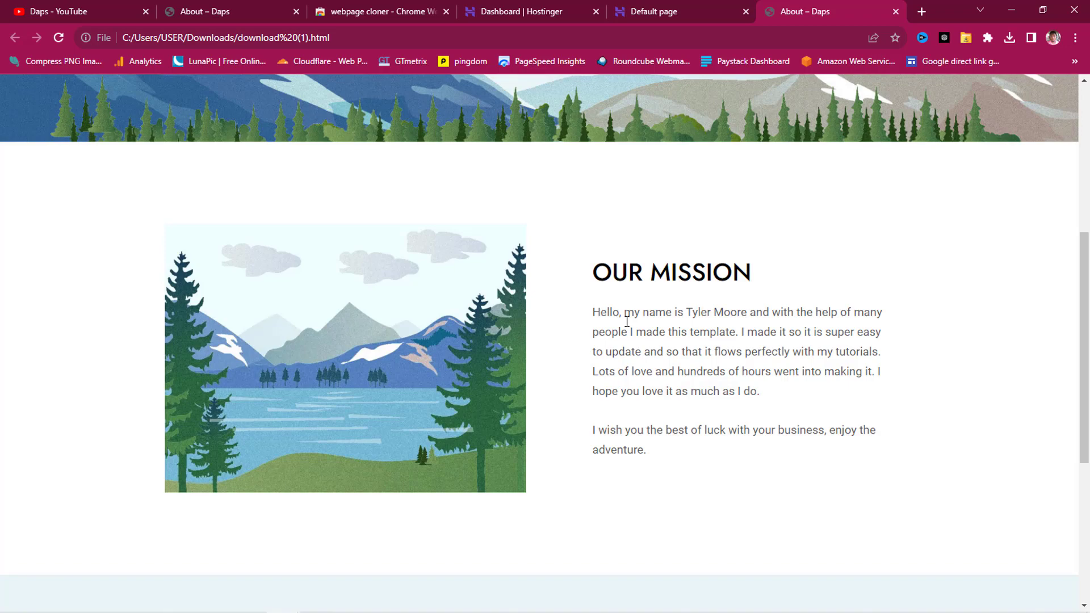
scroll(627, 321, "up", 5)
scroll(314, 333, "down", 4)
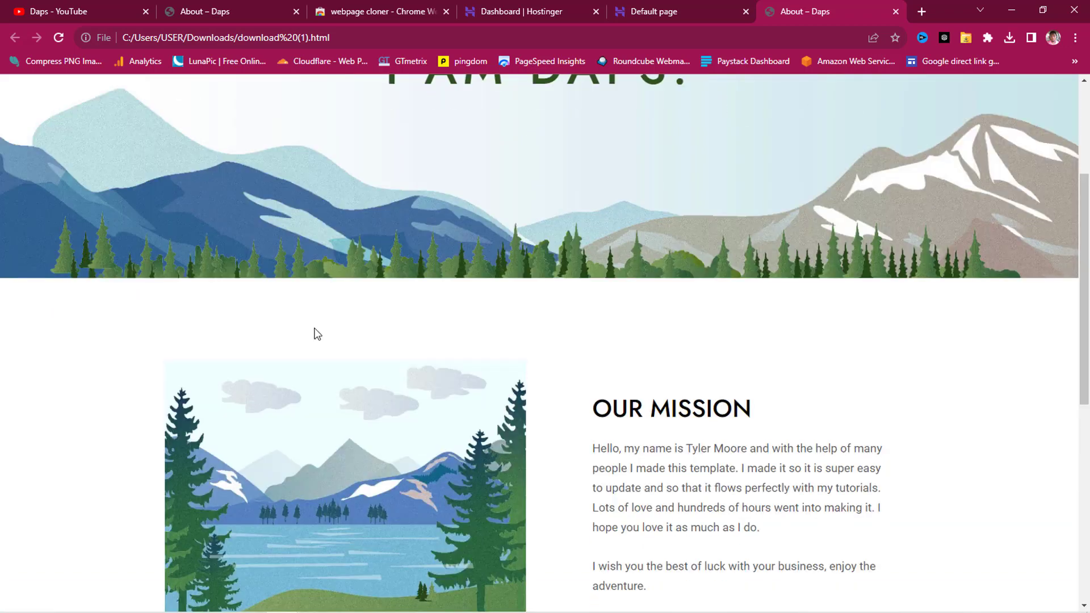
scroll(317, 334, "up", 4)
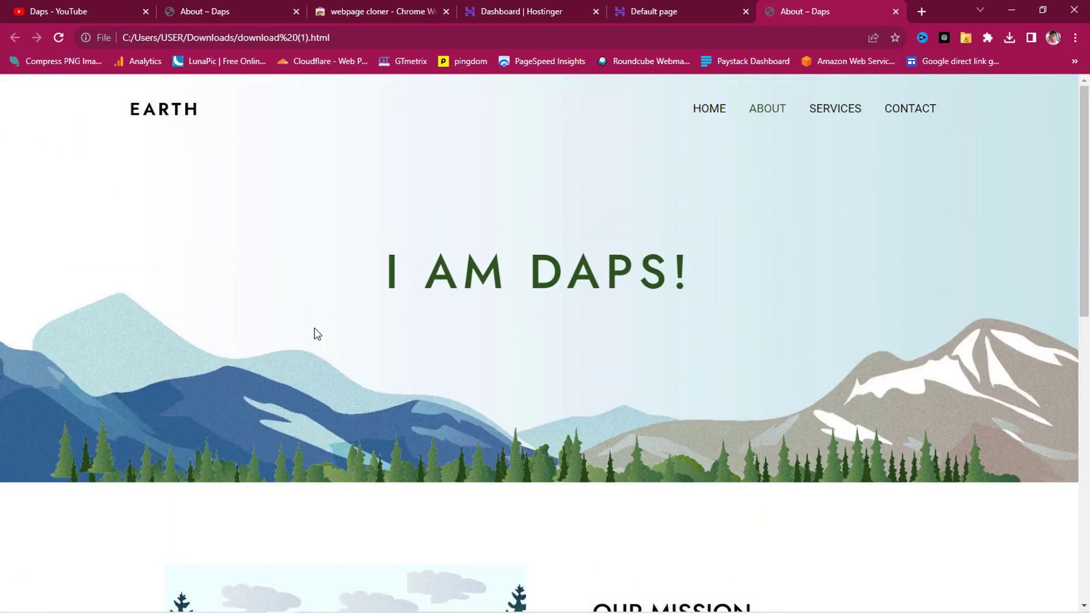
scroll(317, 334, "down", 5)
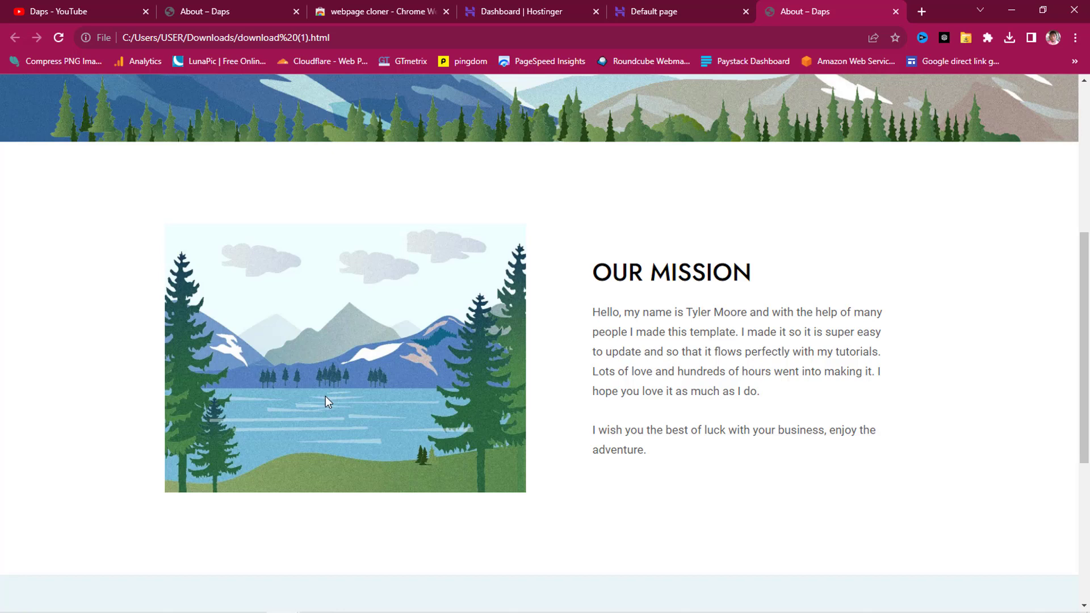
Step: Open the lake image Our-Mission-min-1024x762.jpg in a new tab, select its URL, then return to the About copy
right_click(329, 380)
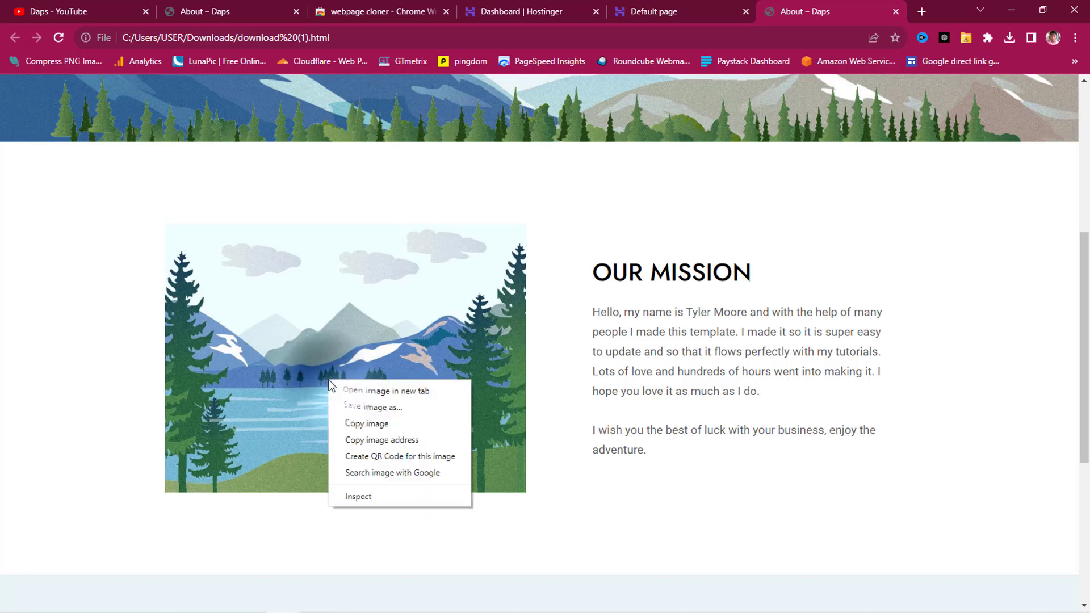
left_click(378, 392)
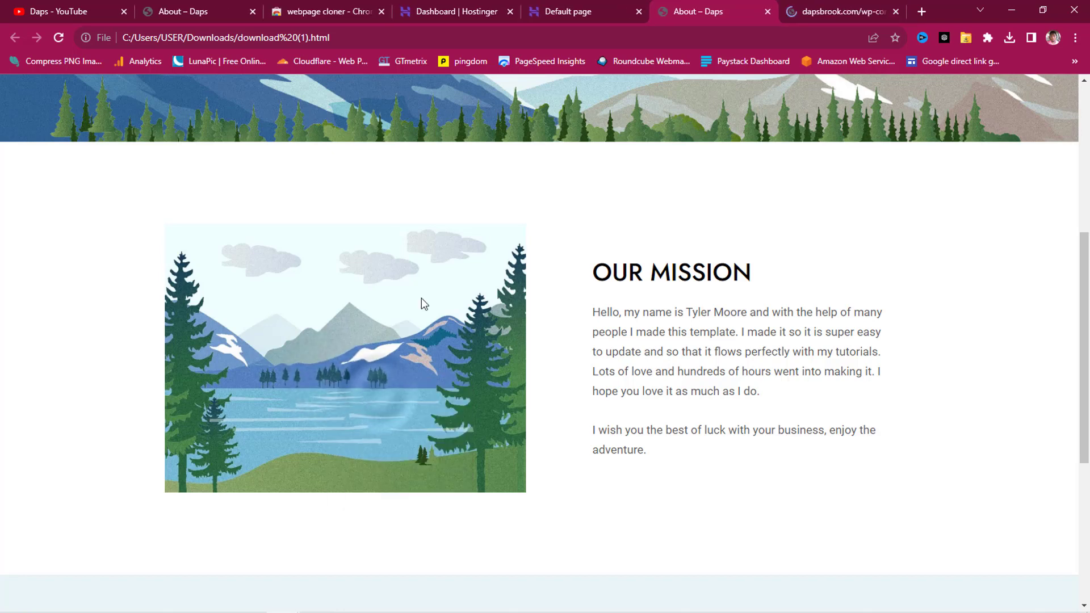
left_click(826, 7)
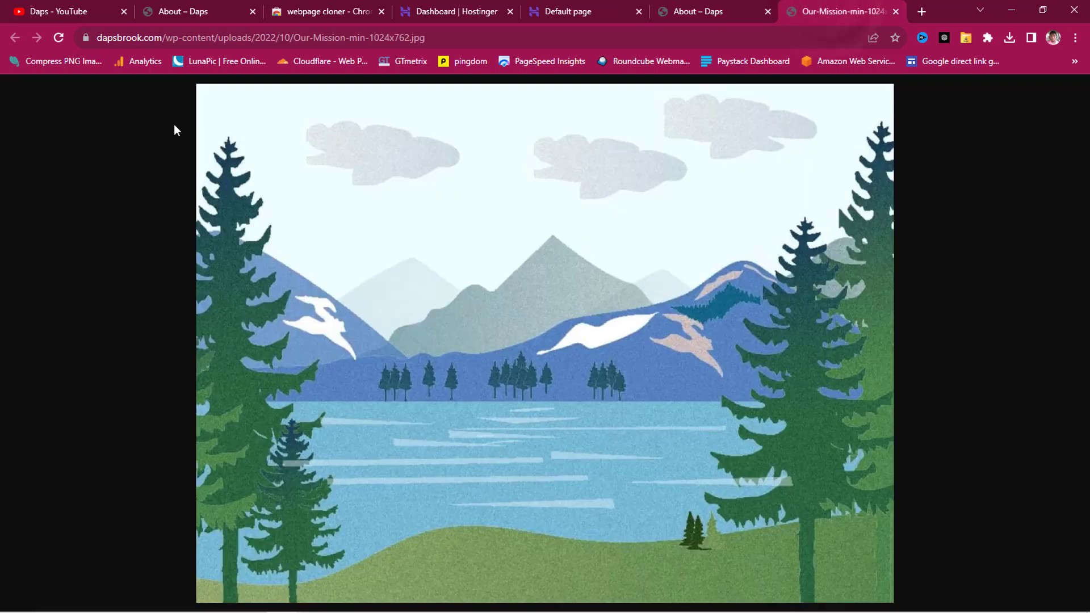
left_click(430, 39)
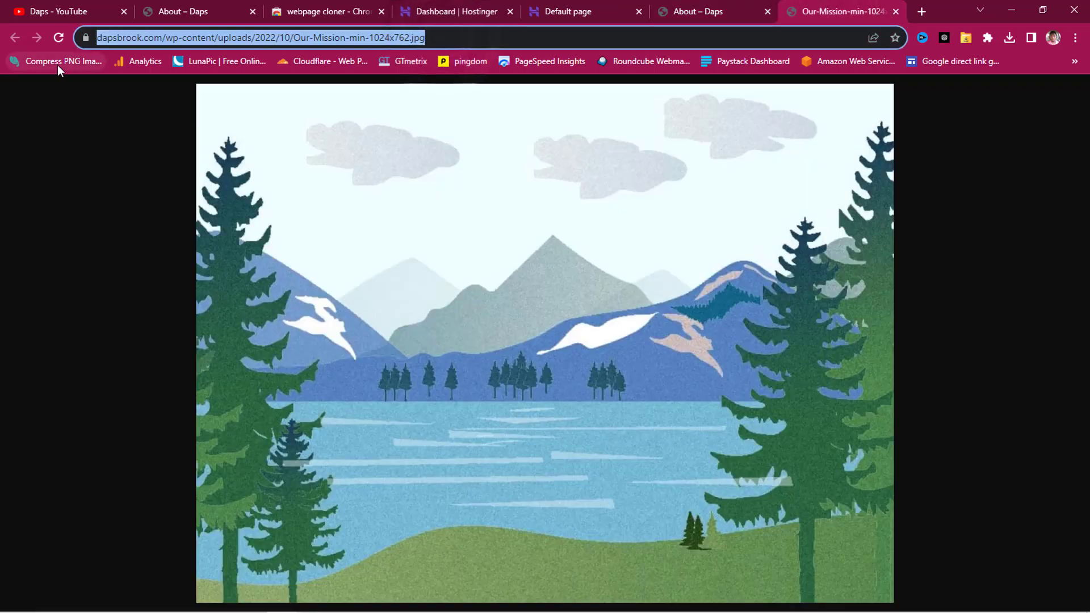
left_click(693, 14)
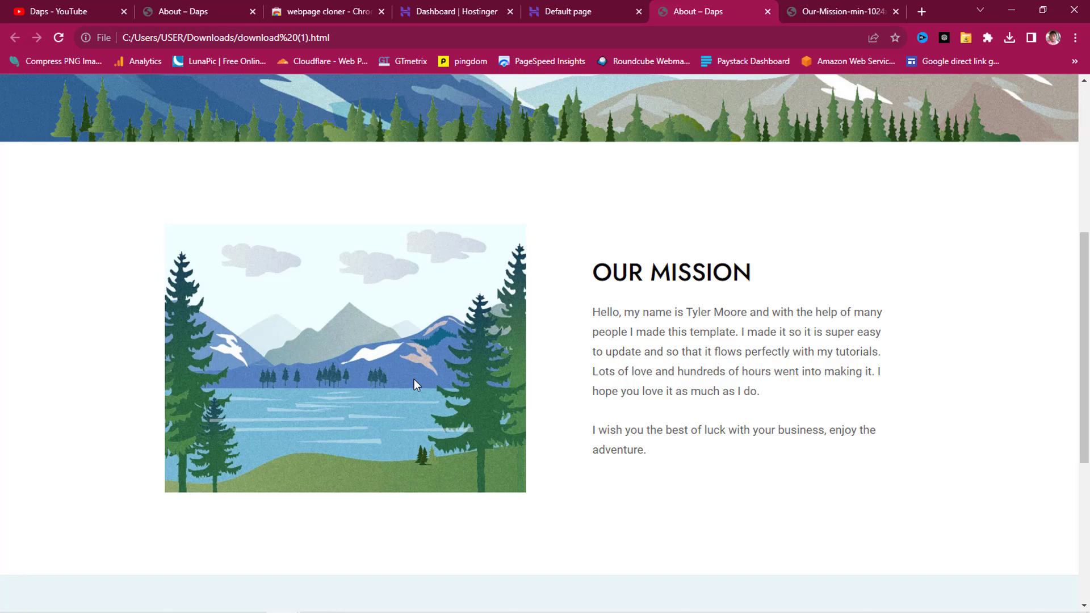
Step: Scroll through the cloned About page again, then switch to the mycbmastery.com default page
scroll(414, 380, "up", 6)
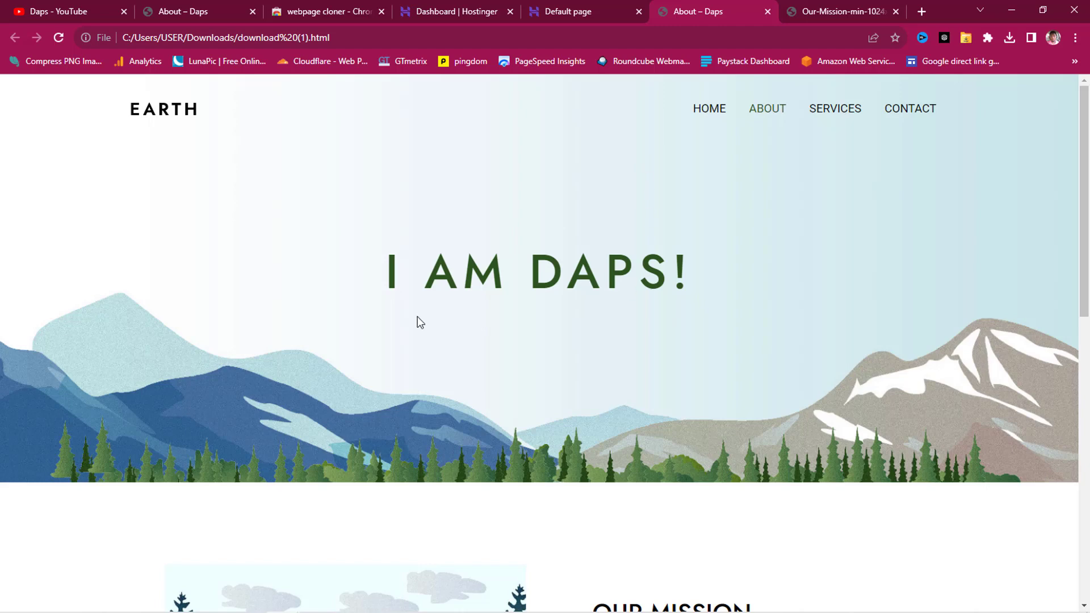
scroll(418, 322, "down", 5)
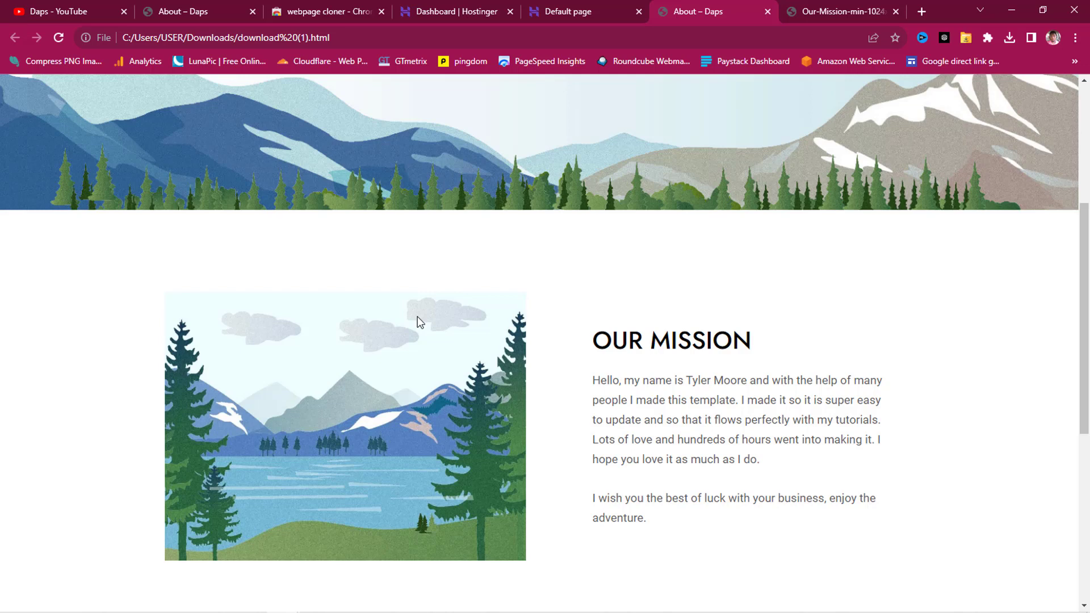
scroll(622, 339, "down", 1)
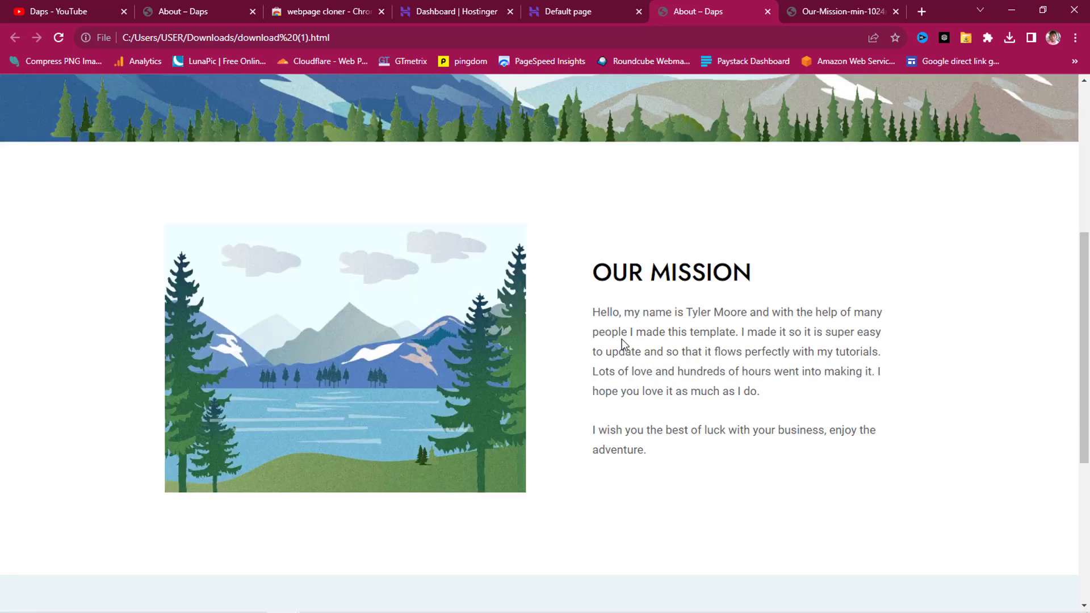
scroll(622, 339, "up", 5)
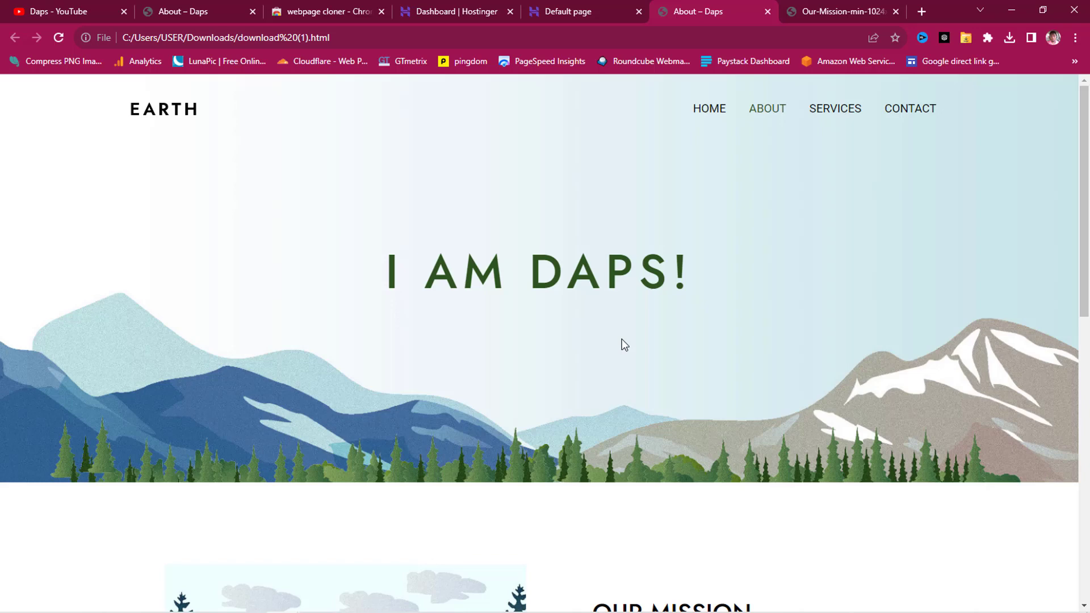
left_click(554, 12)
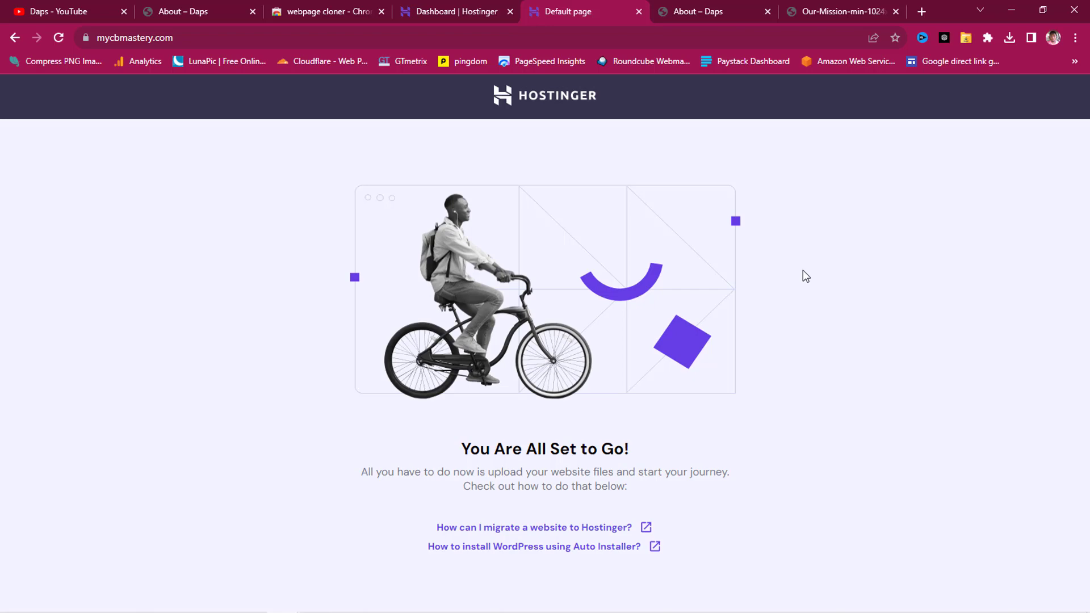
Step: Open the File Manager for mycbmastery.com from the Hostinger dashboard
left_click(471, 8)
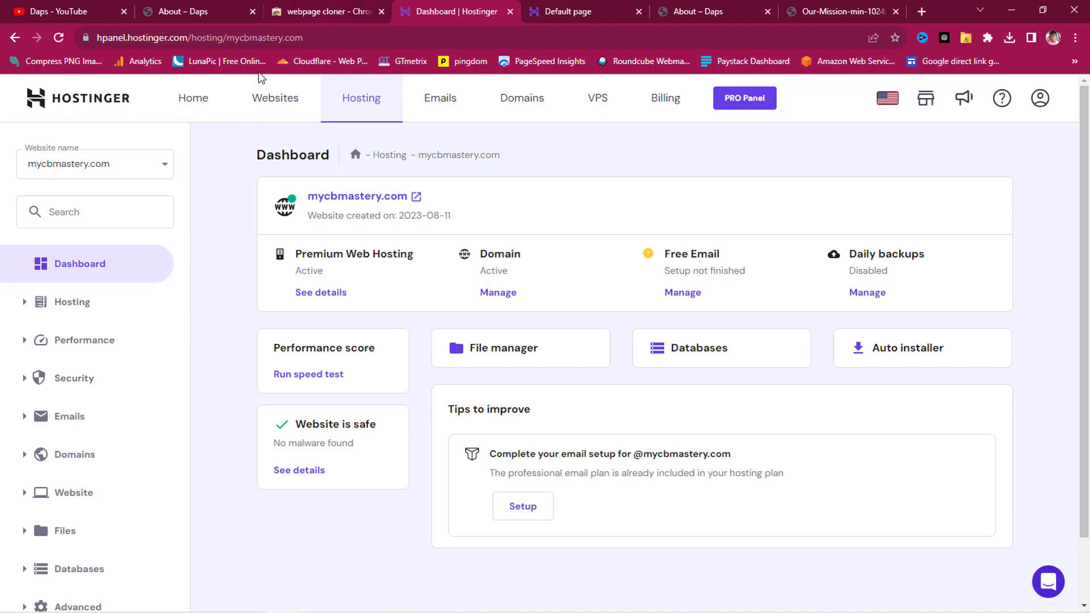
scroll(96, 335, "down", 1)
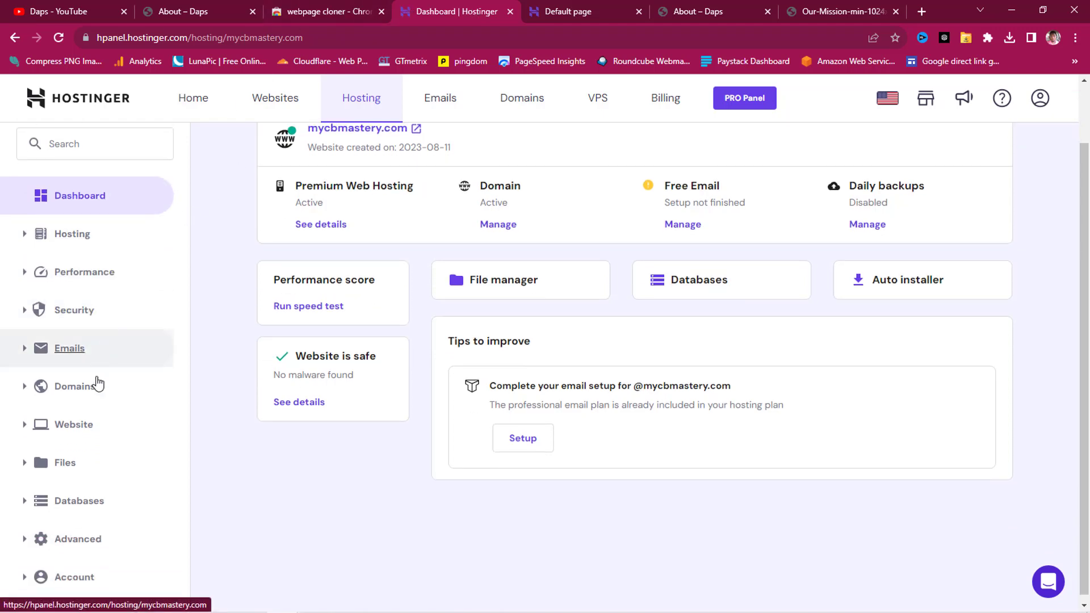
left_click(71, 469)
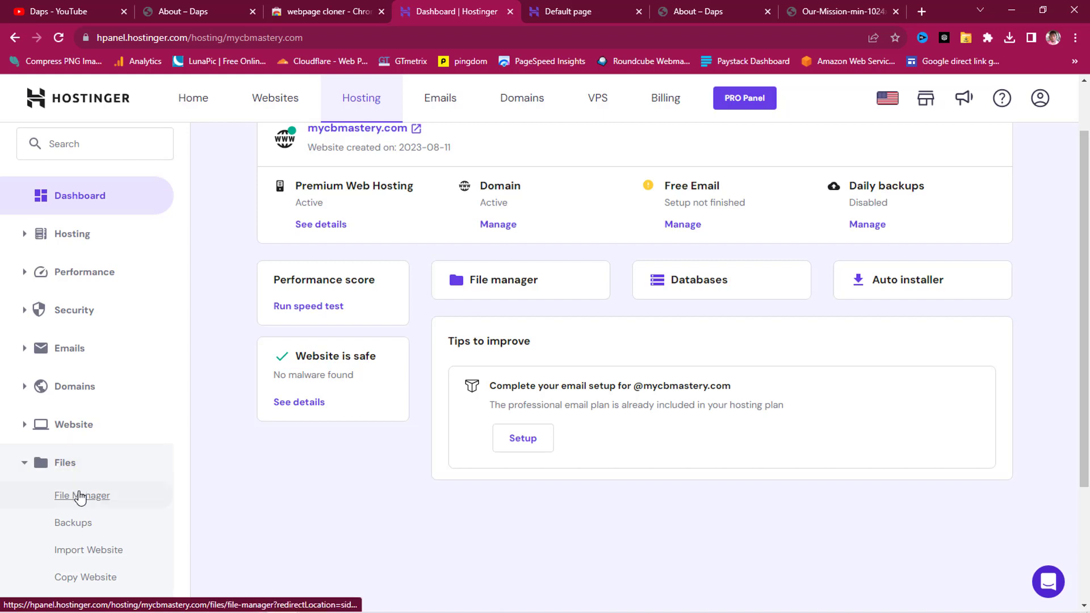
left_click(80, 496)
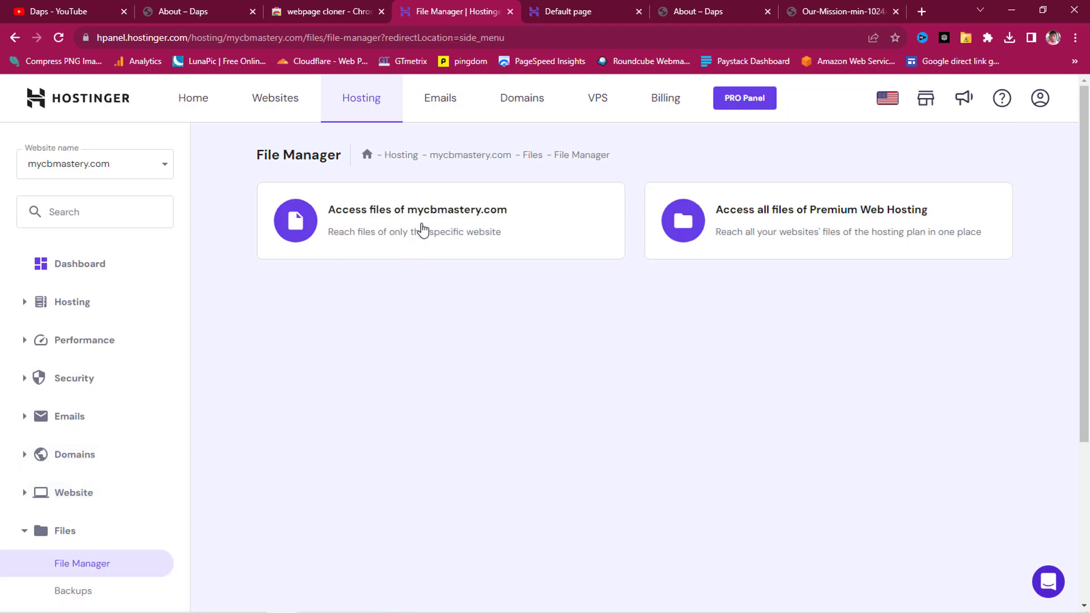
left_click(421, 228)
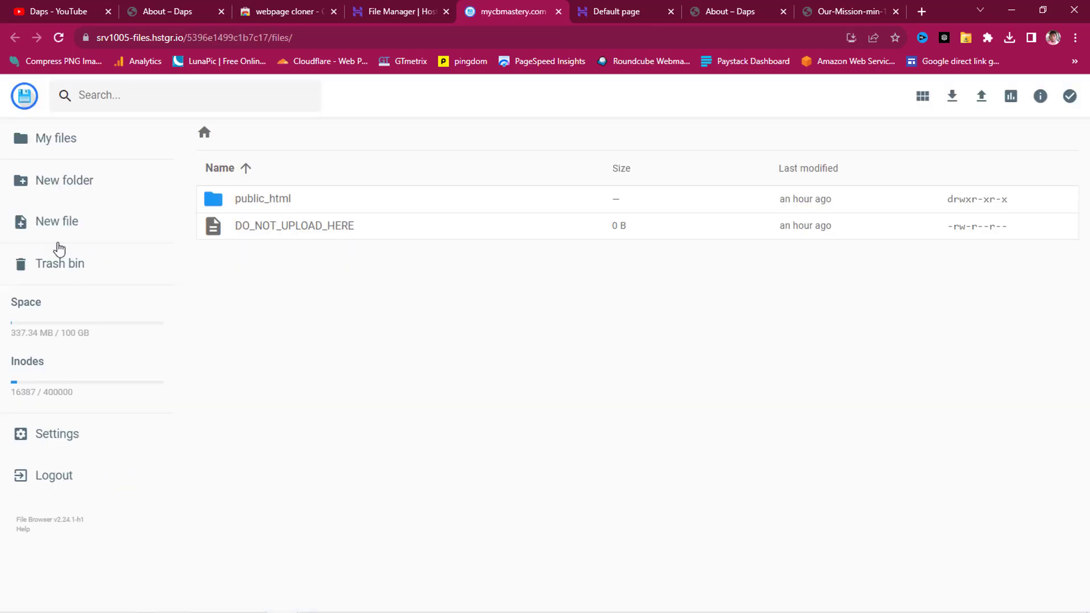
Step: Open the public_html folder and delete default.php from it
double_click(259, 203)
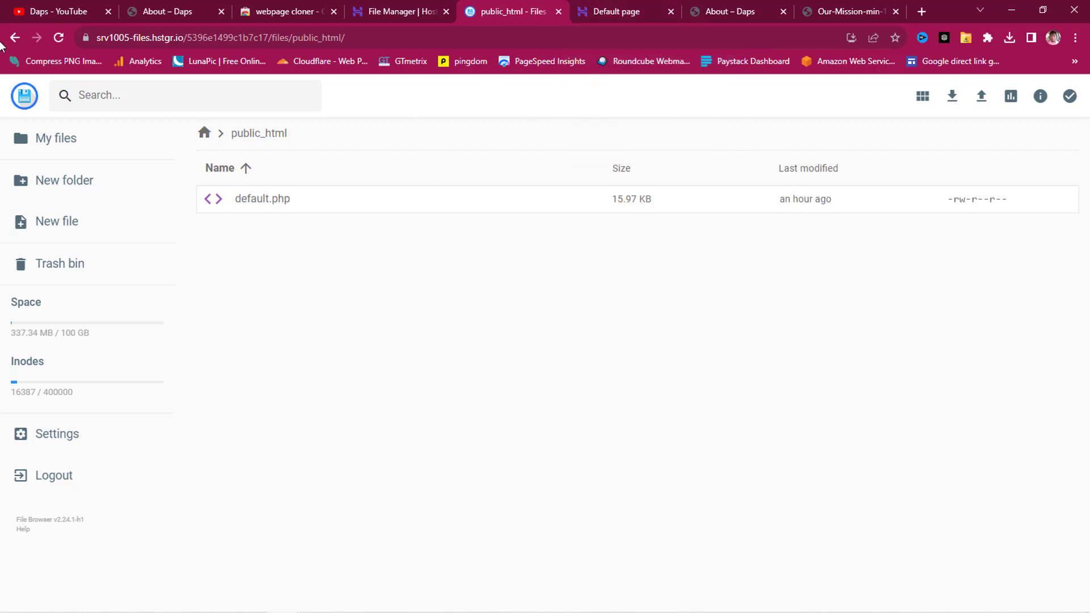
right_click(292, 203)
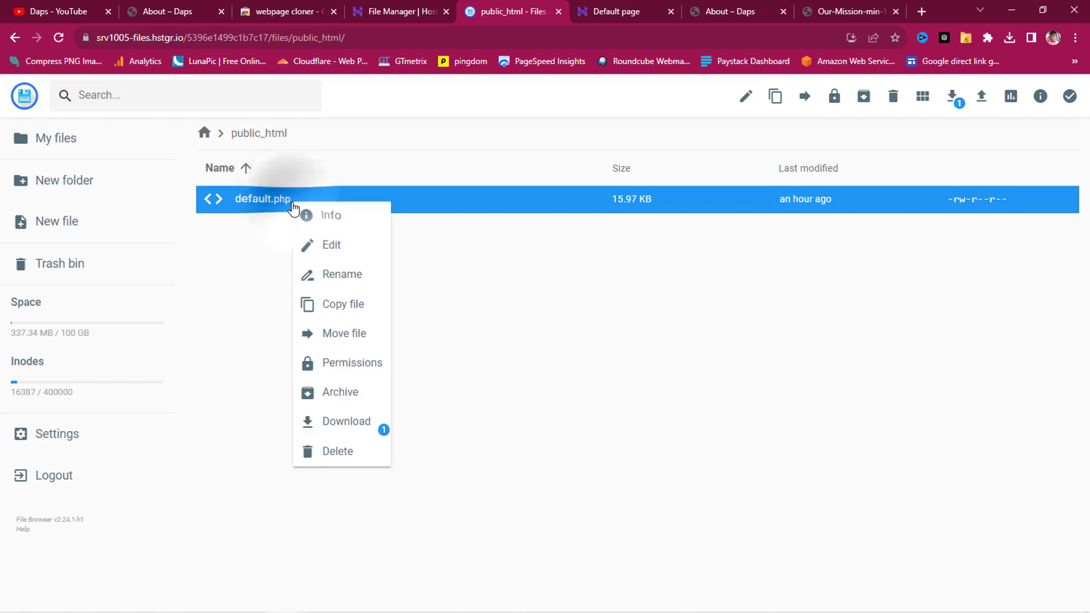
left_click(342, 451)
left_click(647, 368)
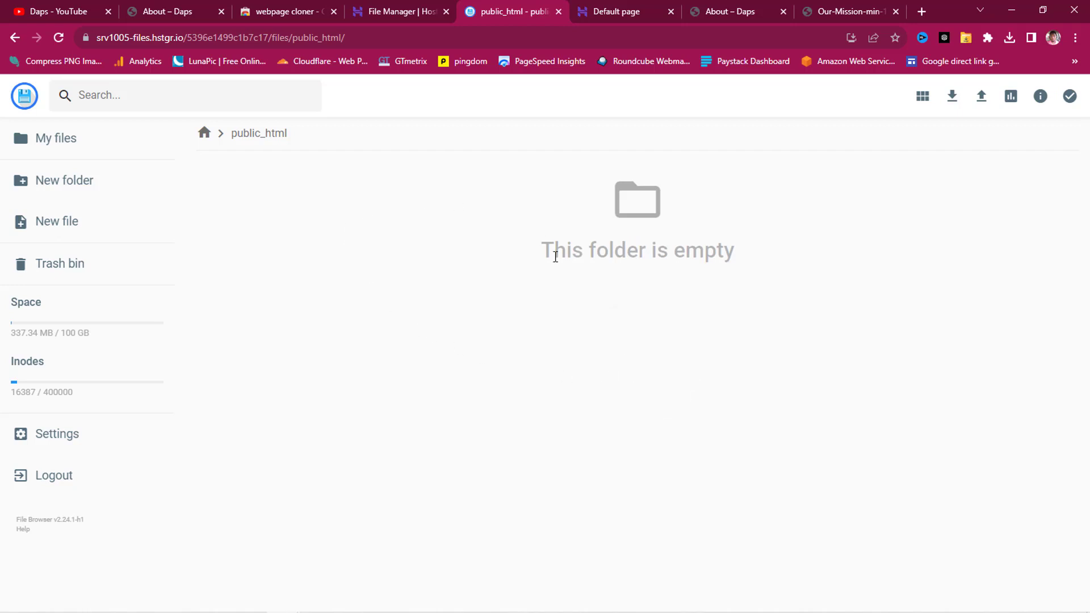
Step: Reload mycbmastery.com to confirm it returns 403 Forbidden, then return to the file manager
left_click(601, 16)
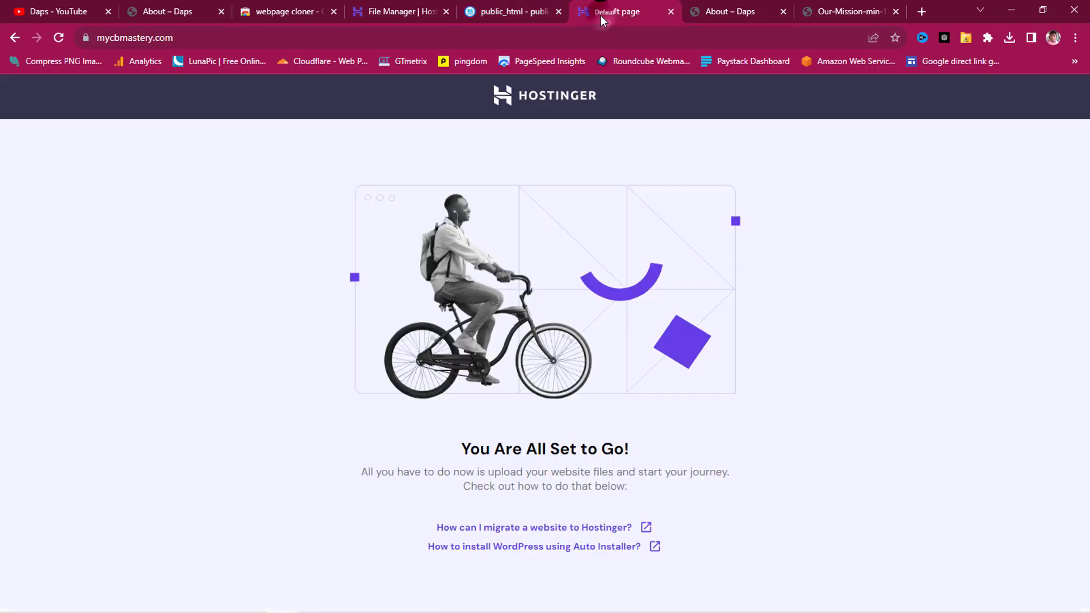
left_click(60, 35)
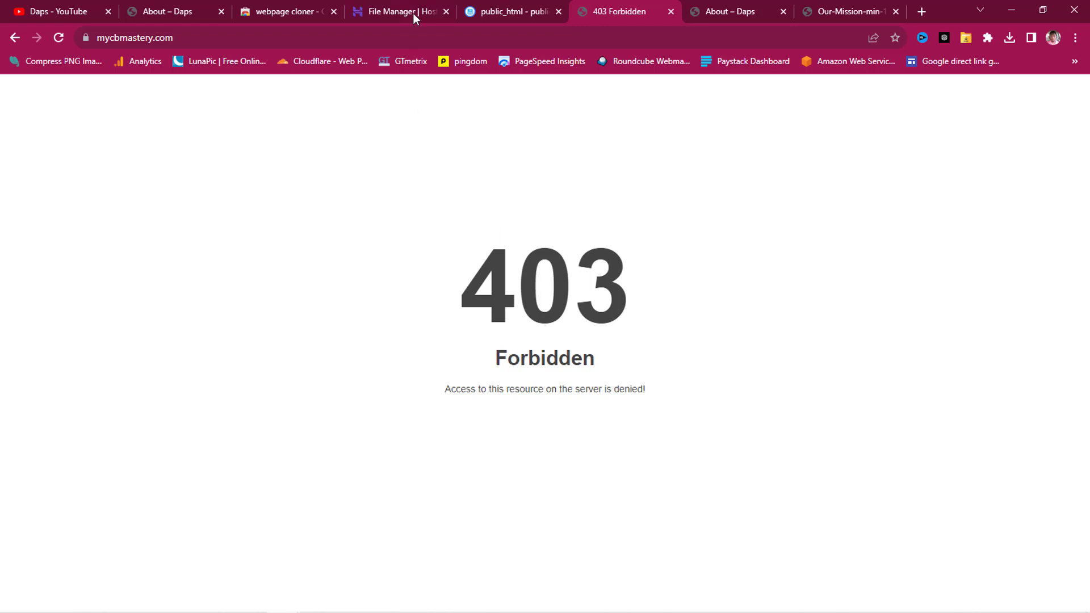
left_click(489, 8)
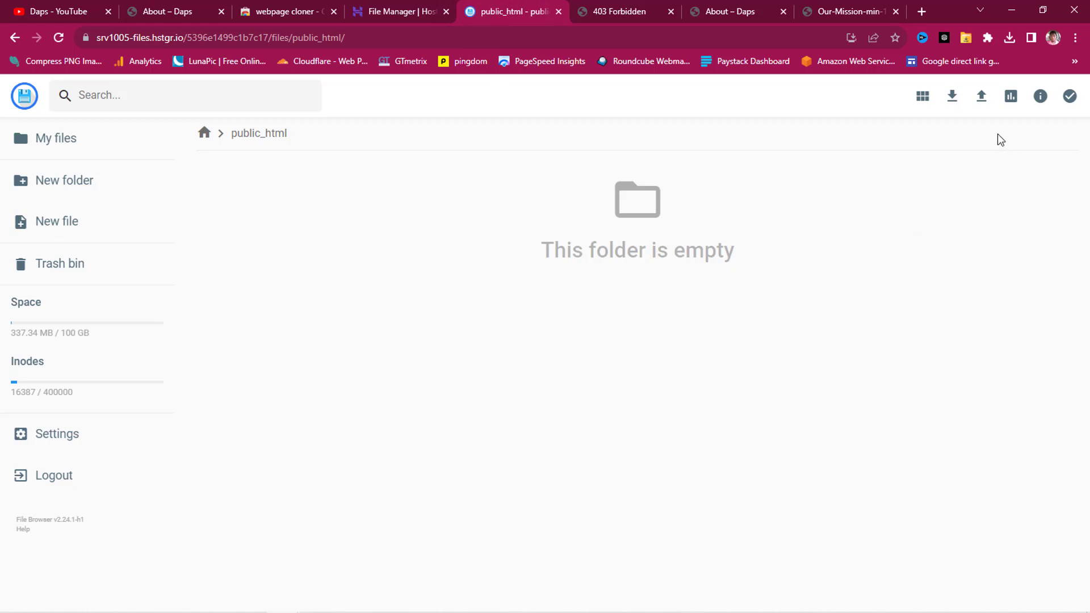
Step: Upload download.html and download (1), (2), (3).html from Downloads into public_html
left_click(981, 96)
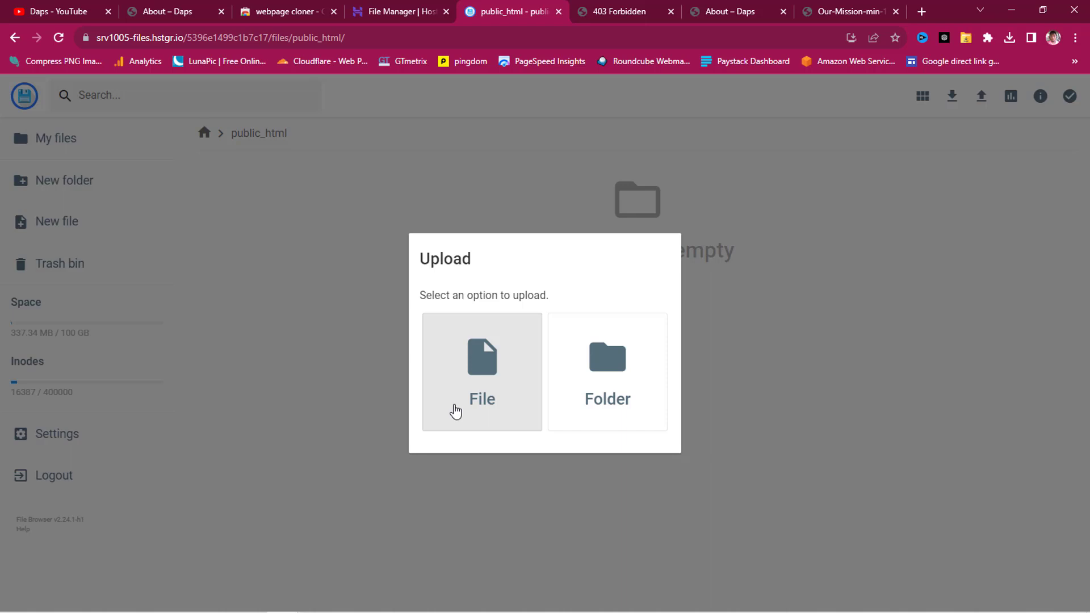
left_click(453, 405)
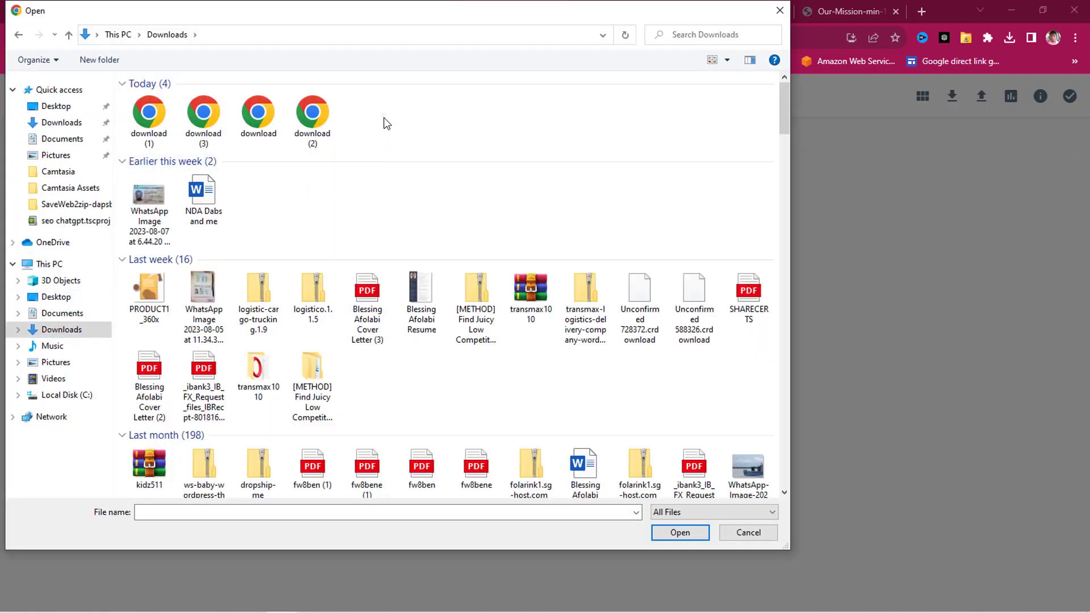
left_click_drag(385, 117, 136, 142)
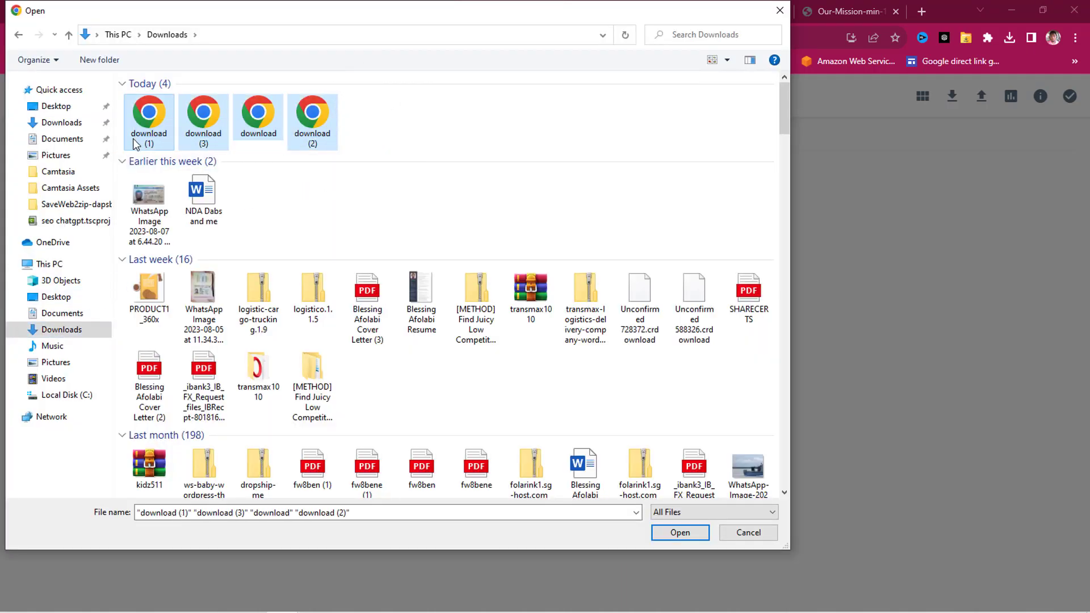
left_click(687, 533)
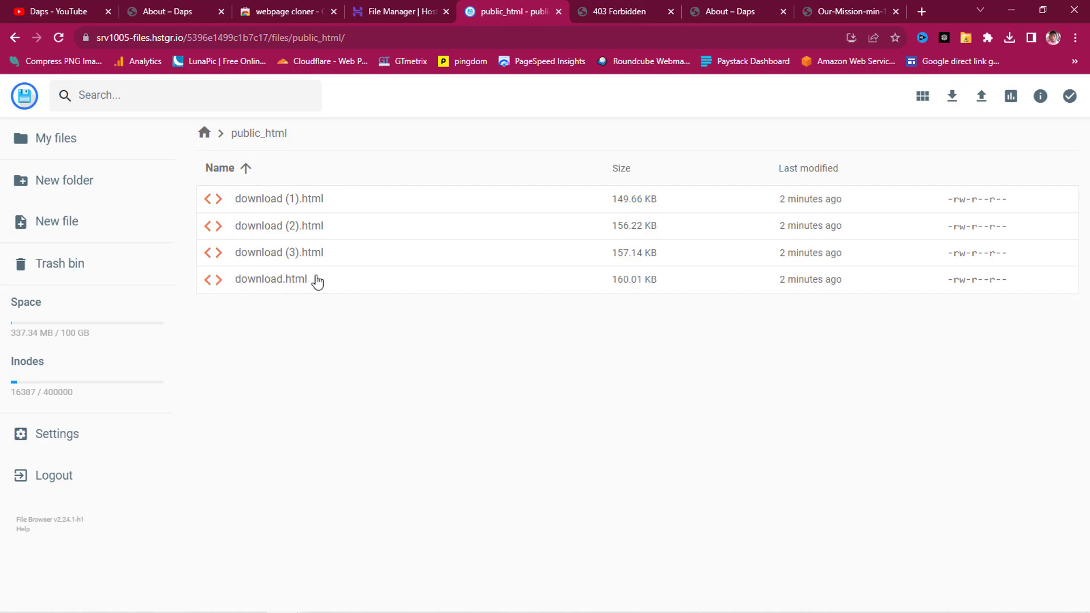
Step: Reload the site, then load mycbmastery.com/download.html to view the cloned Contact Us page
left_click(628, 10)
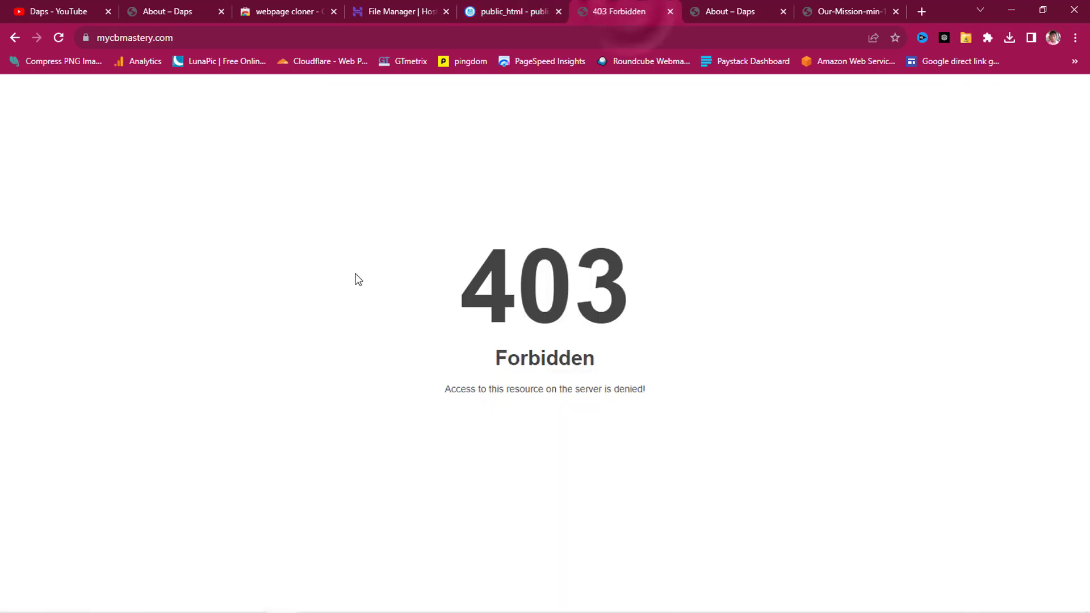
left_click(59, 38)
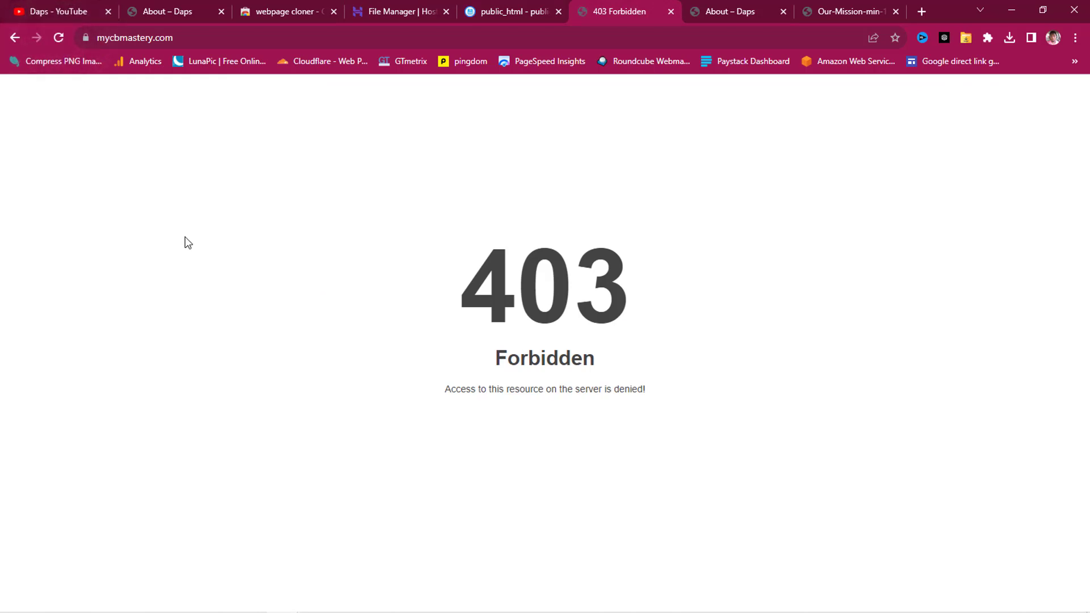
left_click_drag(197, 37, 214, 39)
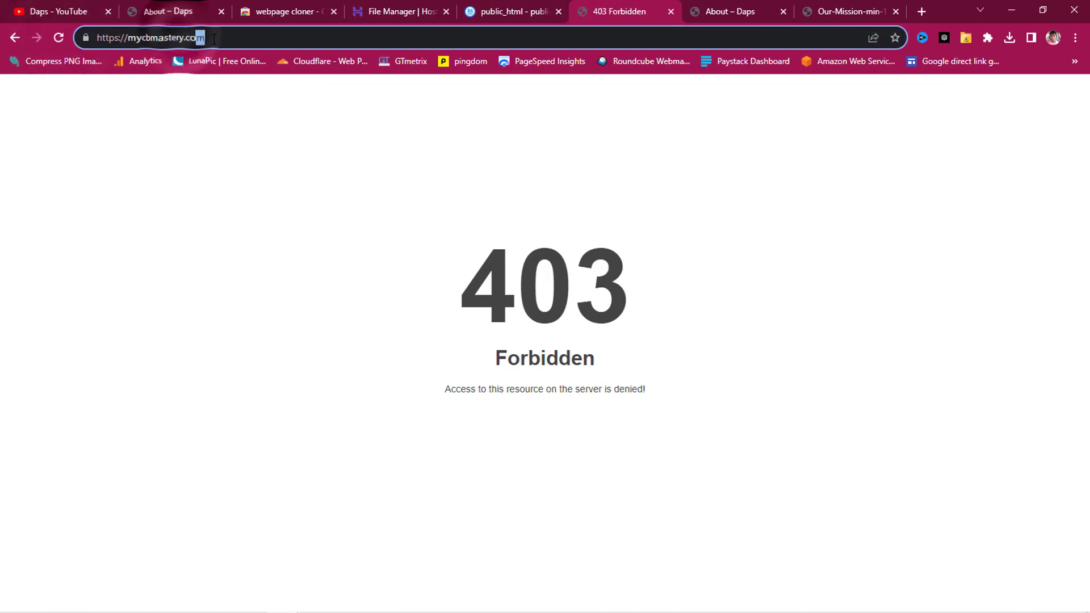
triple_click(214, 39)
left_click(235, 38)
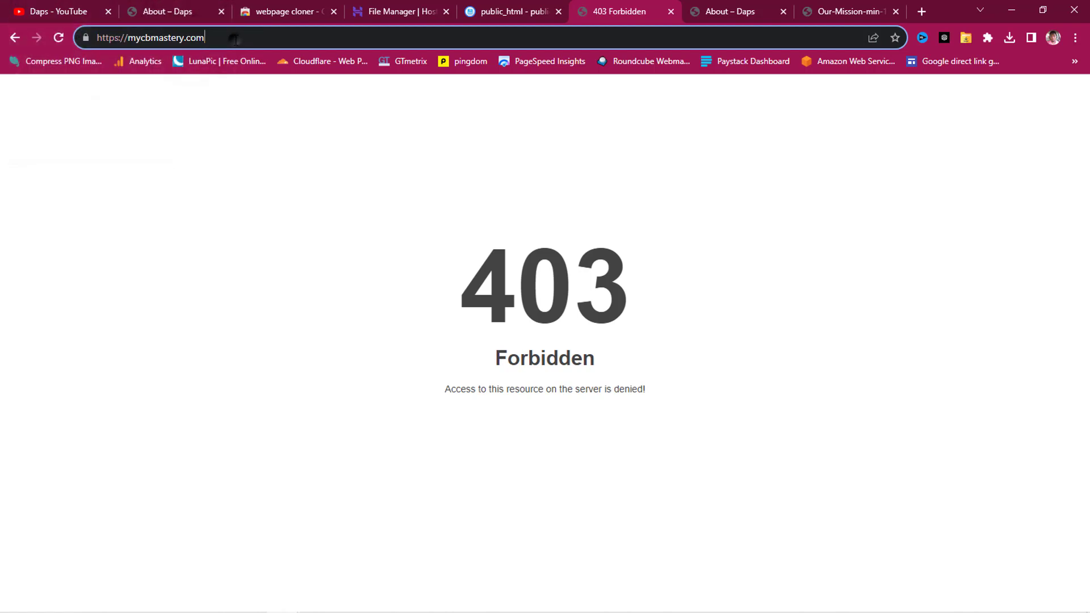
type("/do")
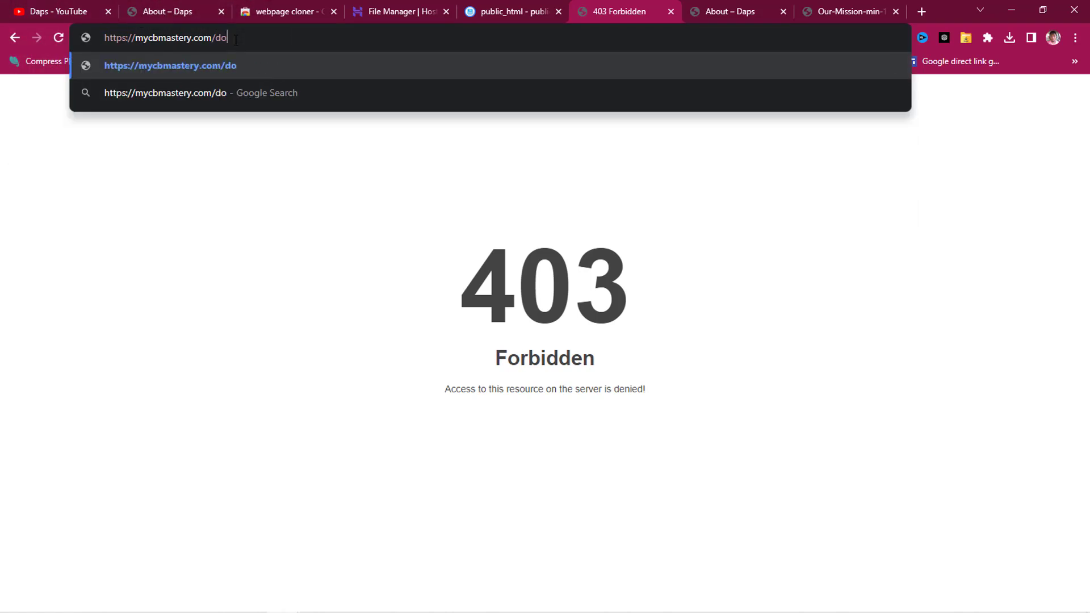
type("wnload")
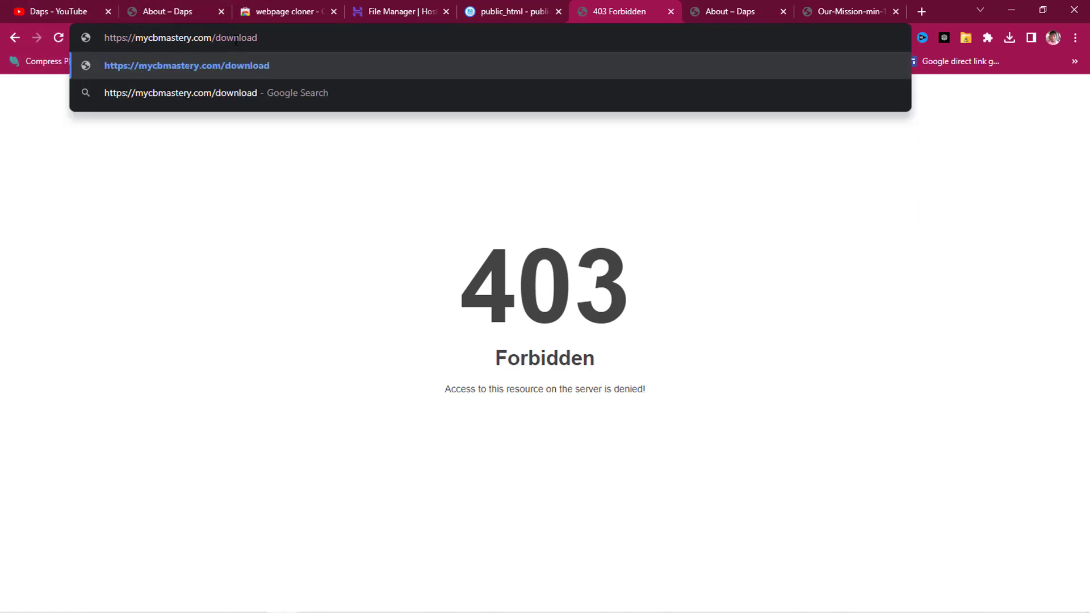
type(".")
type("html")
key("Return")
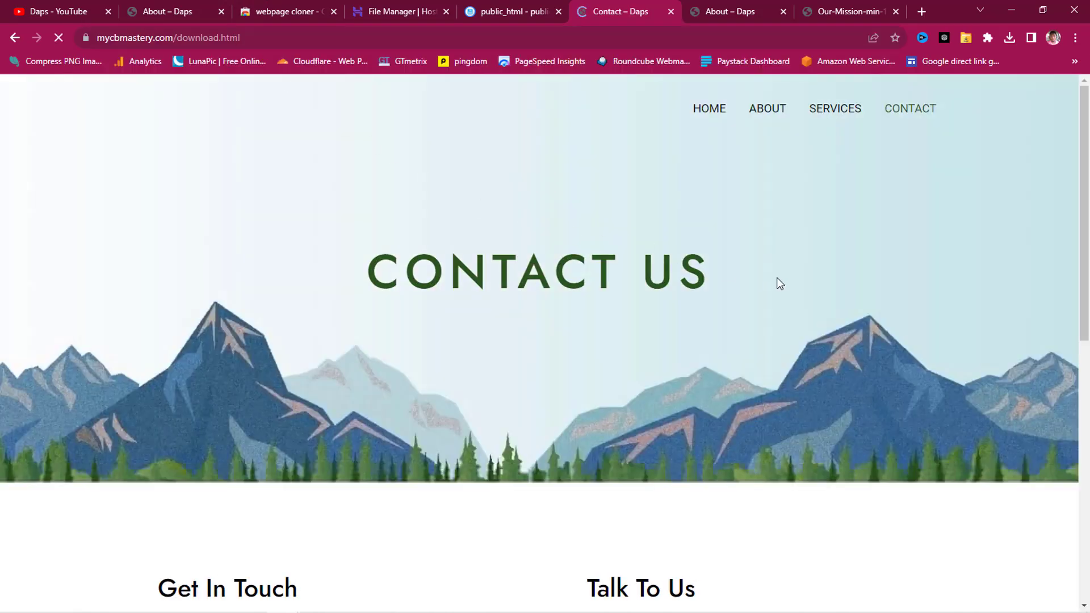
scroll(776, 282, "down", 10)
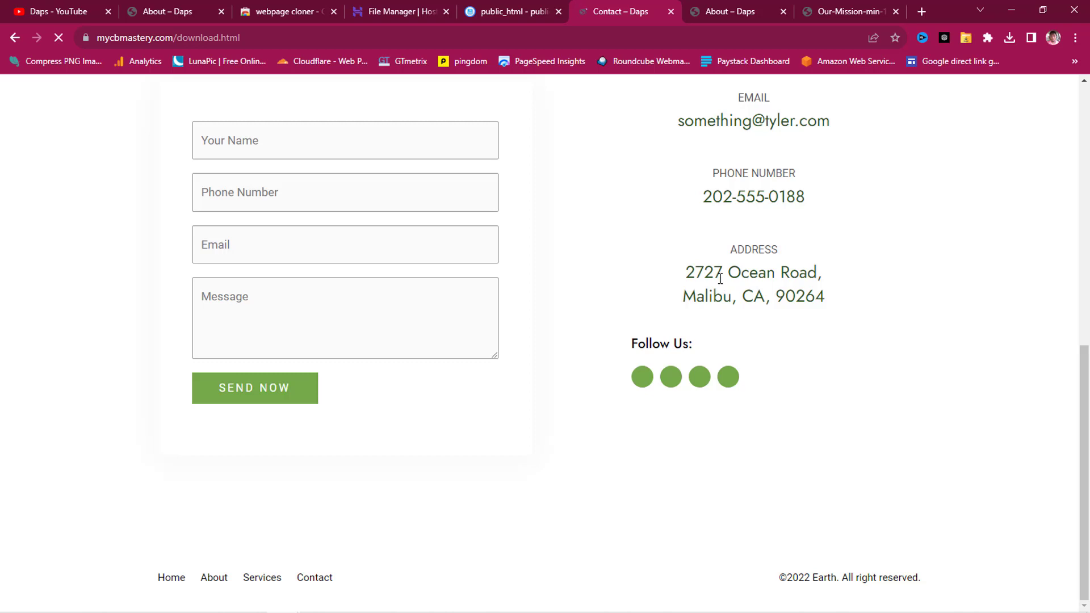
scroll(721, 282, "up", 10)
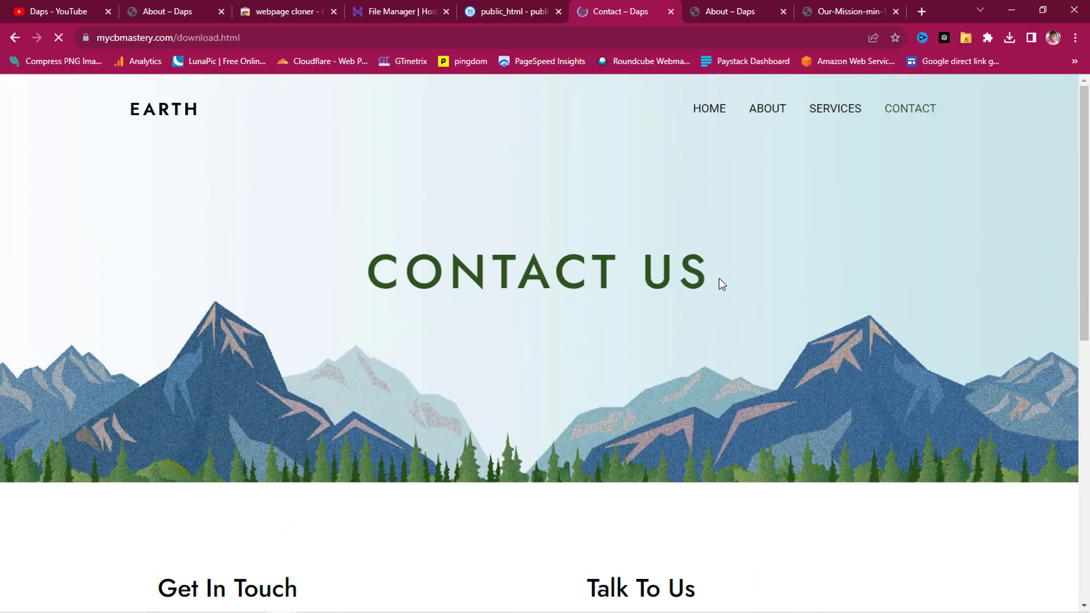
Step: Rename download.html in public_html to 'contact'
left_click(502, 12)
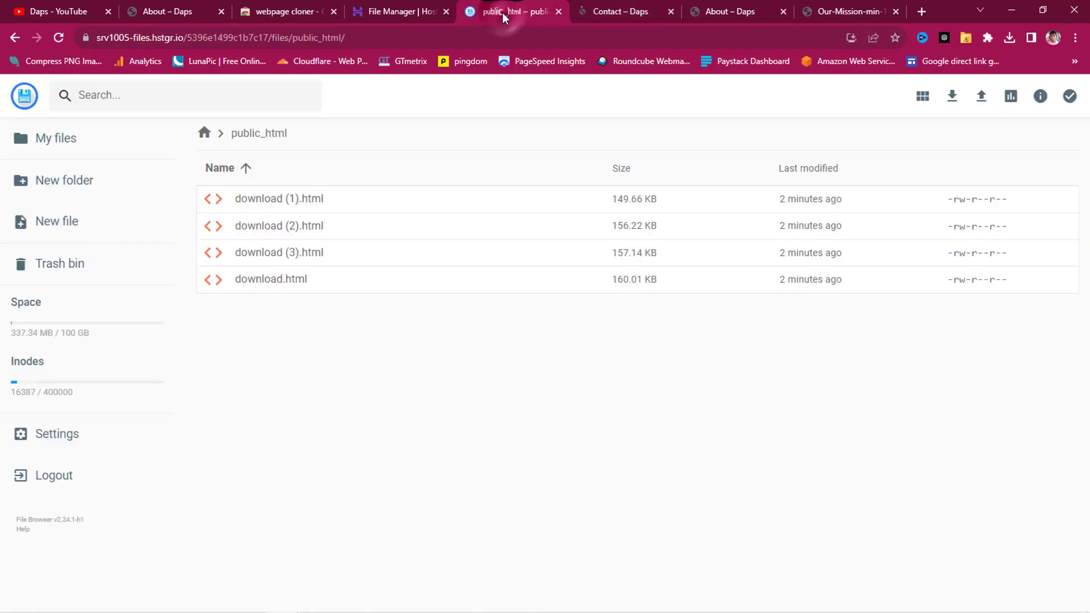
left_click(332, 282)
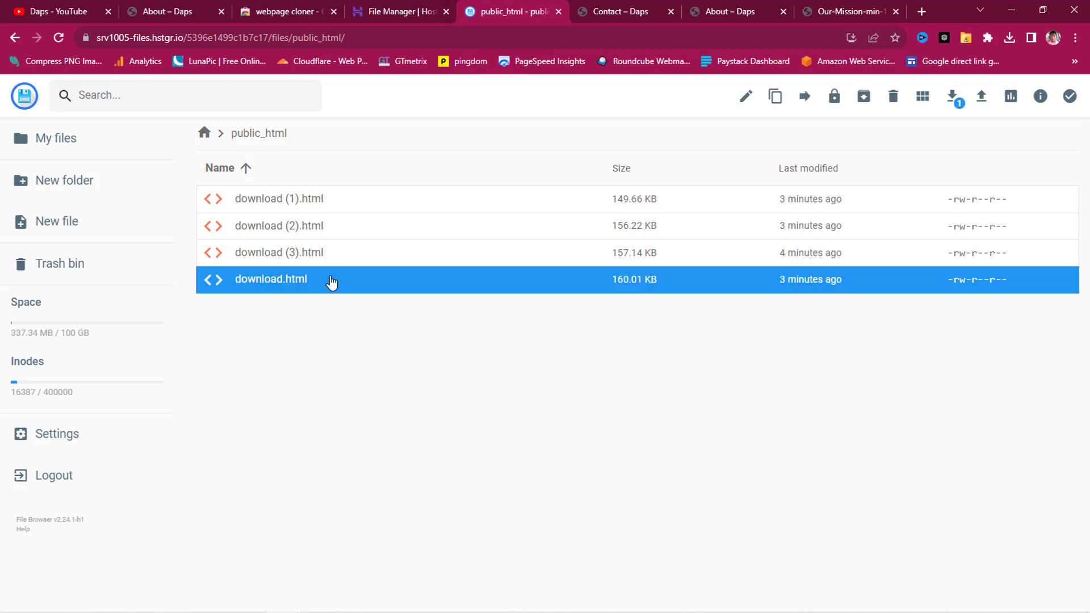
right_click(332, 282)
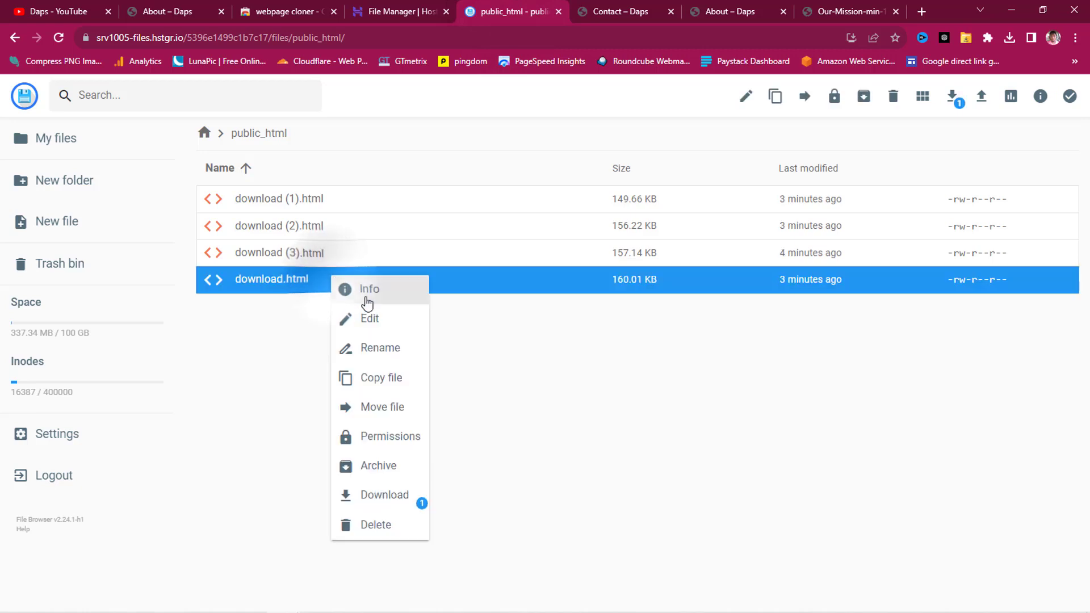
left_click(378, 346)
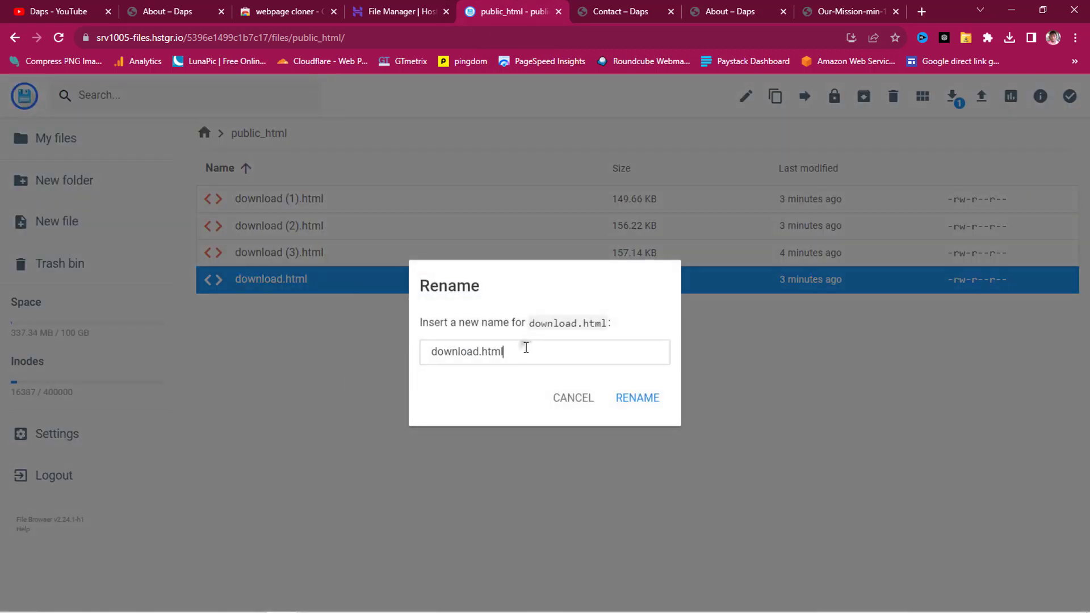
left_click_drag(523, 351, 359, 381)
type("contact")
key("Return")
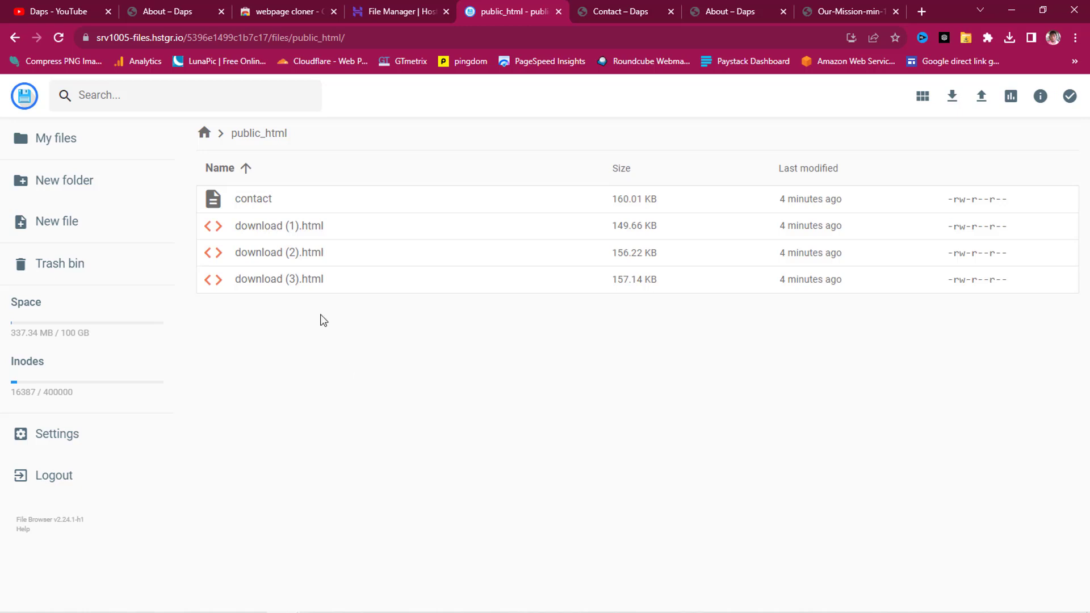
key("ctrl+Tab")
Step: Change the address to mycbmastery.com/contact and load the cloned Contact Us page
double_click(250, 37)
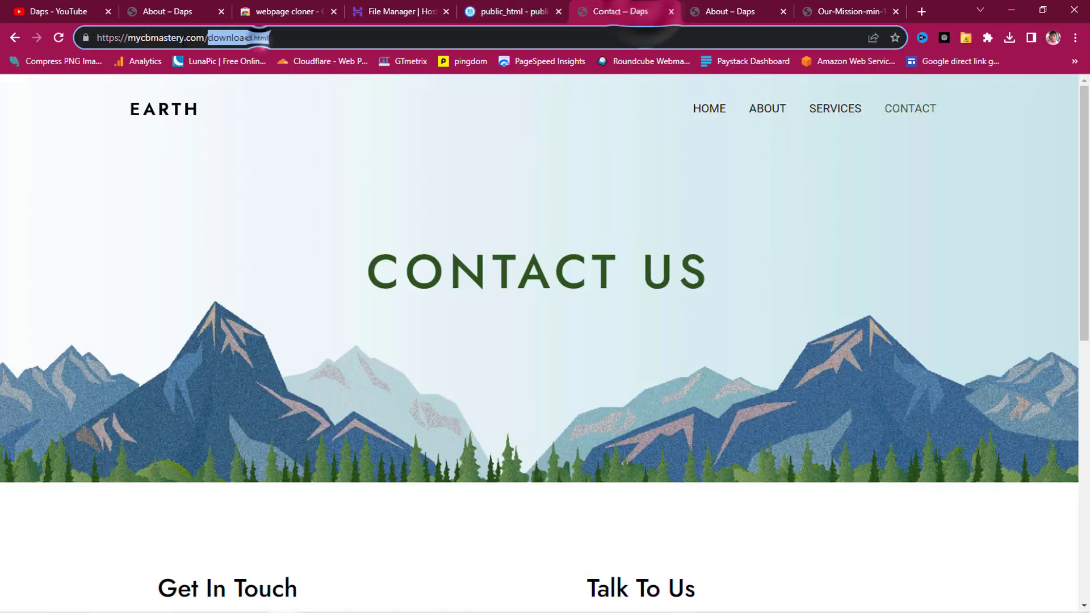
type("contact")
key("Return")
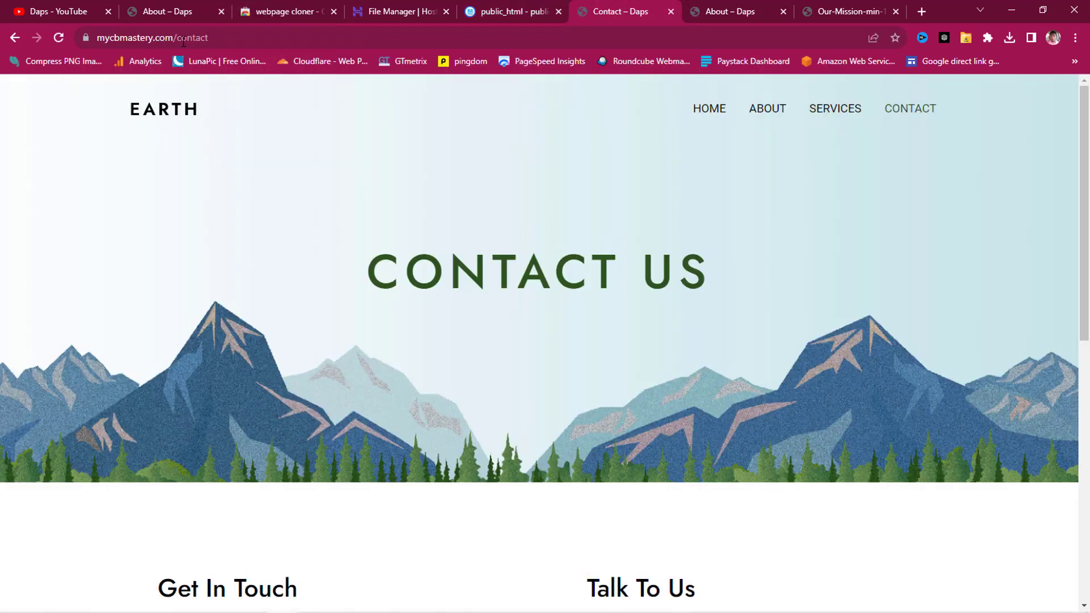
scroll(408, 219, "down", 5)
scroll(413, 241, "up", 5)
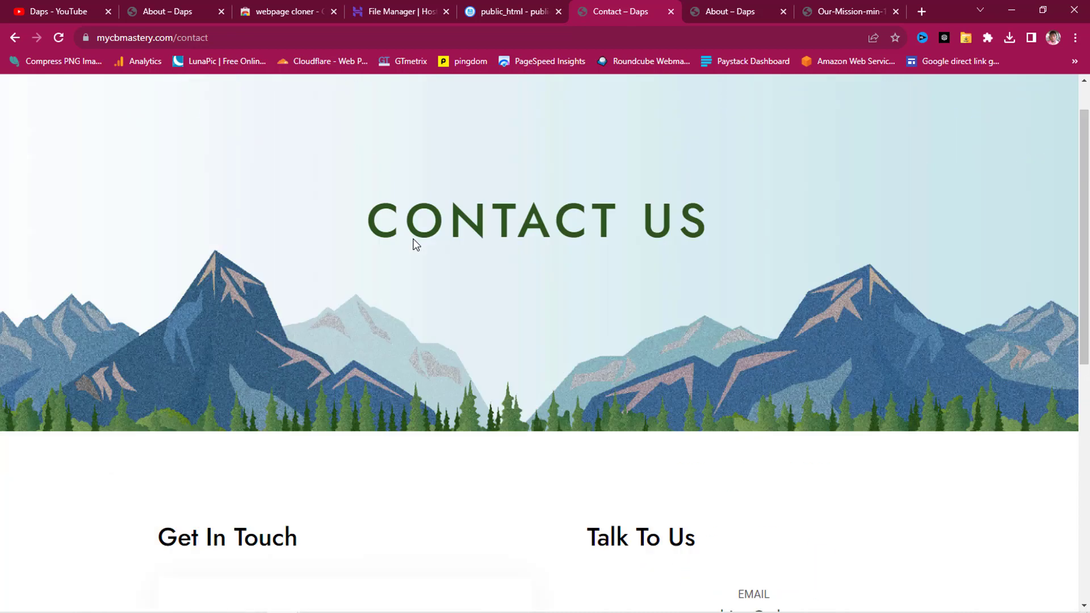